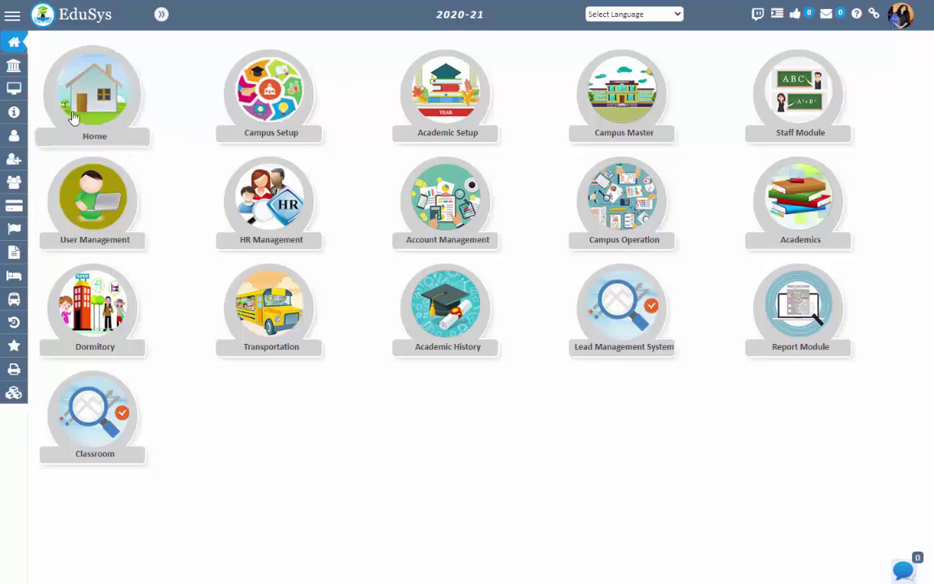
# Open the Timetable Configuration page of Academic Setup.
pyautogui.moveTo(124, 114)
pyautogui.click(235, 112)
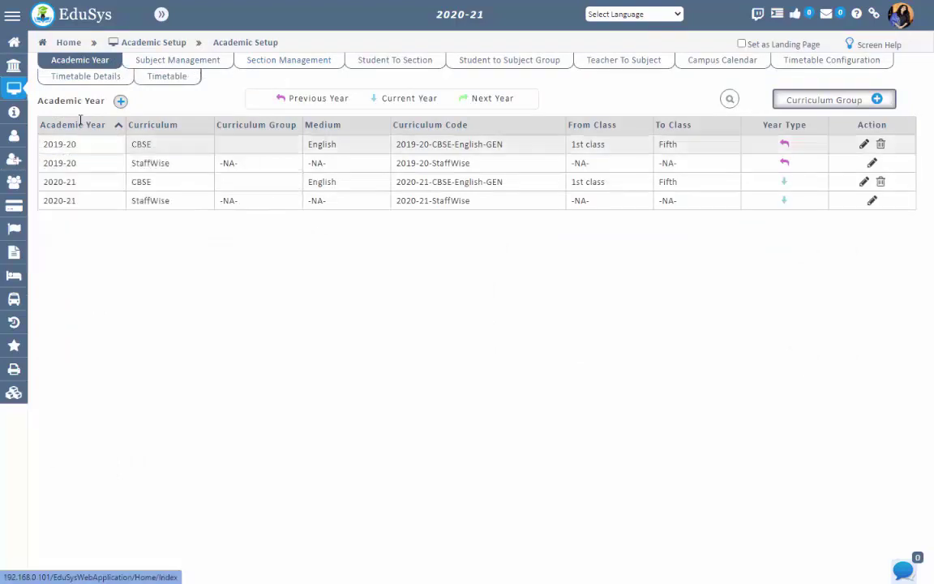
pyautogui.moveTo(13, 68)
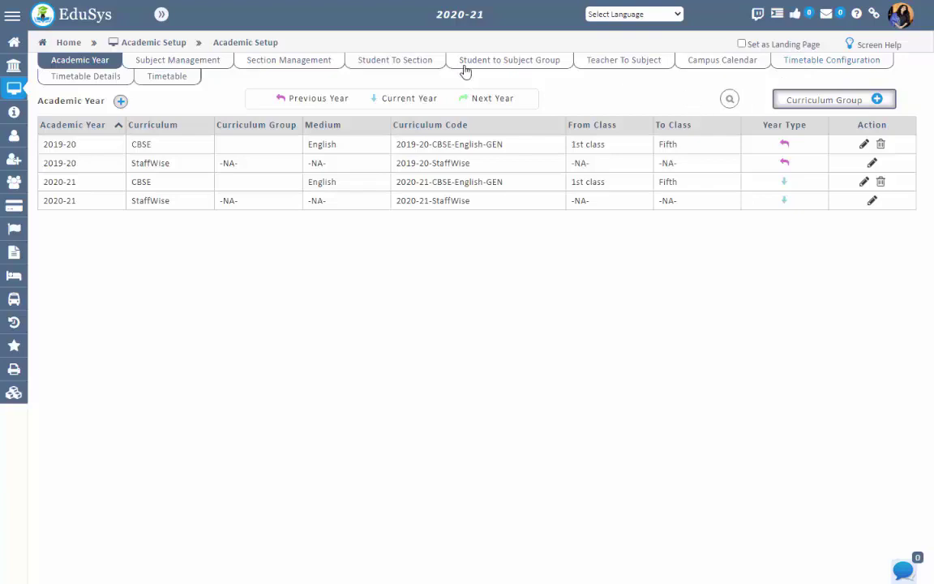
pyautogui.moveTo(14, 87)
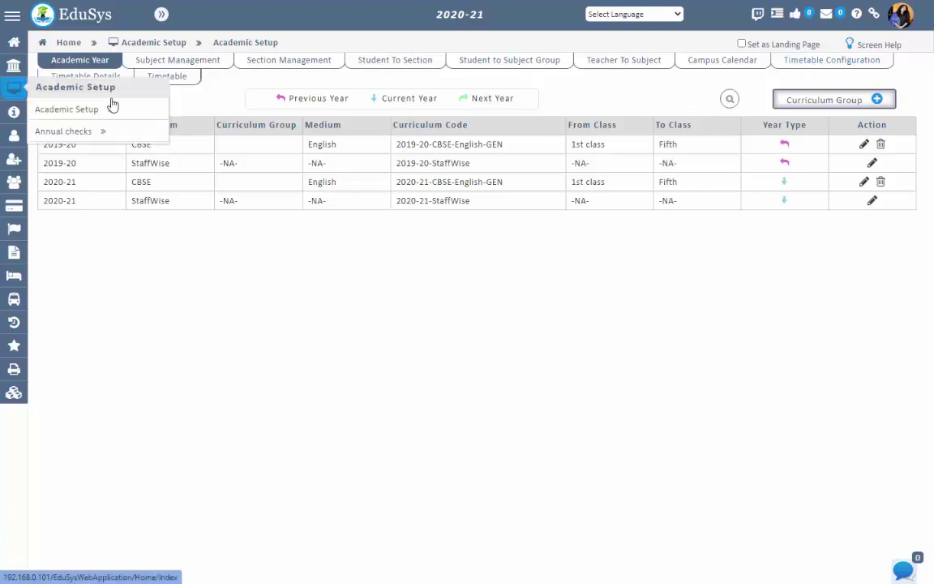
pyautogui.moveTo(113, 112)
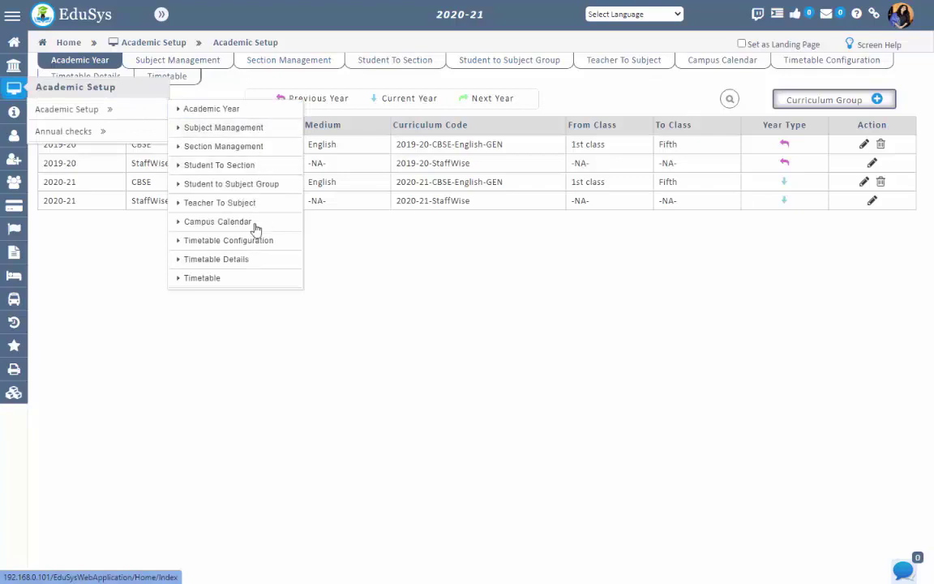
pyautogui.click(264, 245)
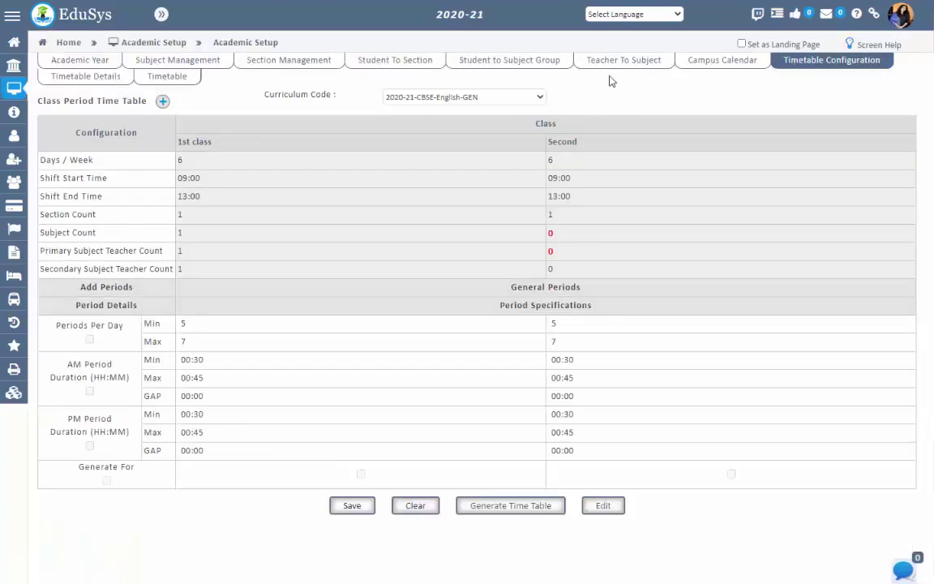
# Review the available curriculum codes, the class columns and the days per week in the class period timetable.
pyautogui.click(474, 98)
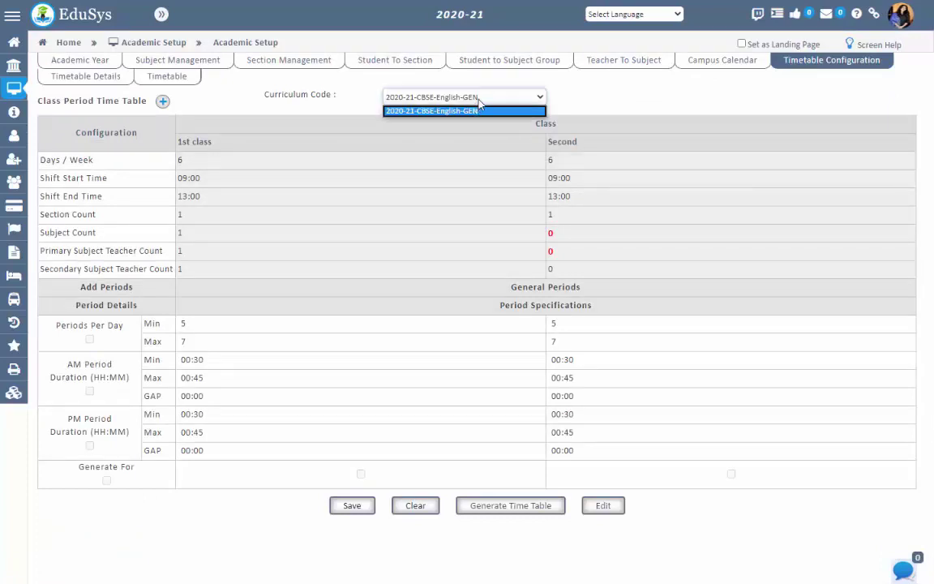
pyautogui.click(478, 99)
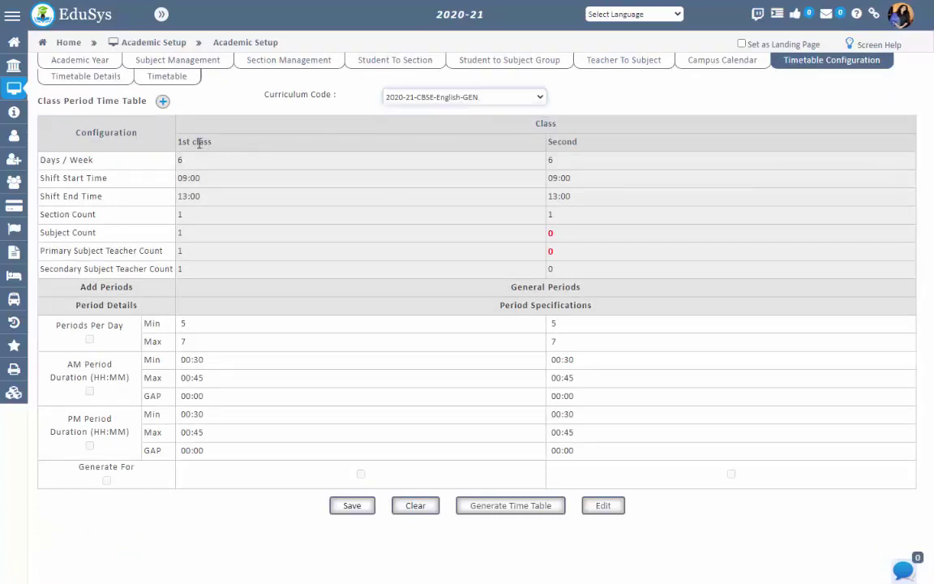
pyautogui.moveTo(181, 142); pyautogui.dragTo(548, 150)
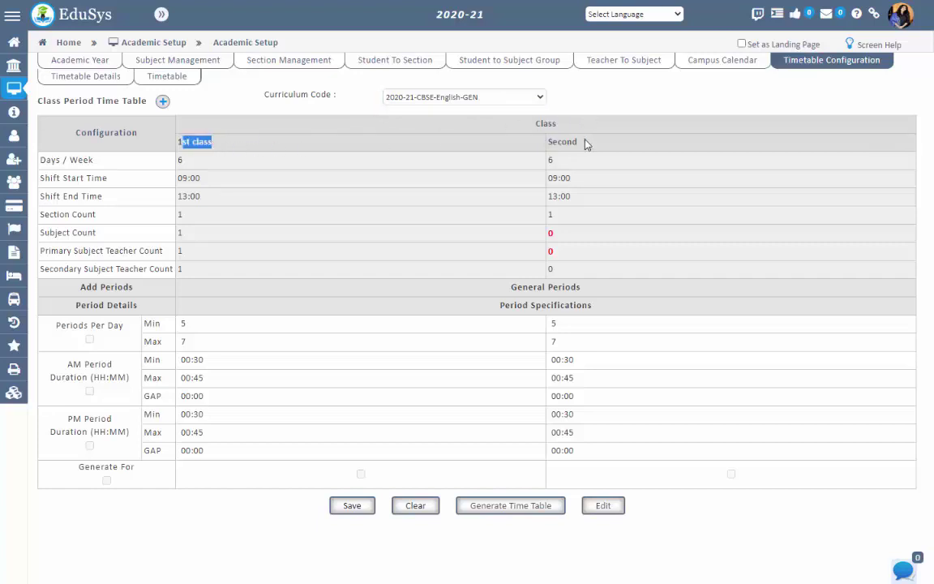
pyautogui.click(573, 125)
pyautogui.moveTo(41, 159); pyautogui.dragTo(85, 160)
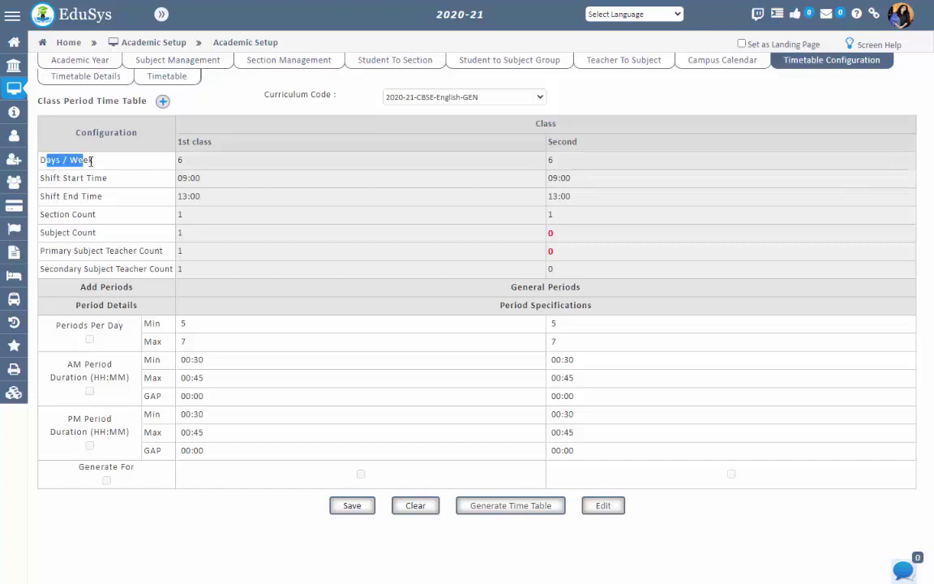
pyautogui.doubleClick(179, 161)
# View the working days on the Branch Registration page of Campus Setup and return to Timetable Configuration.
pyautogui.click(13, 65)
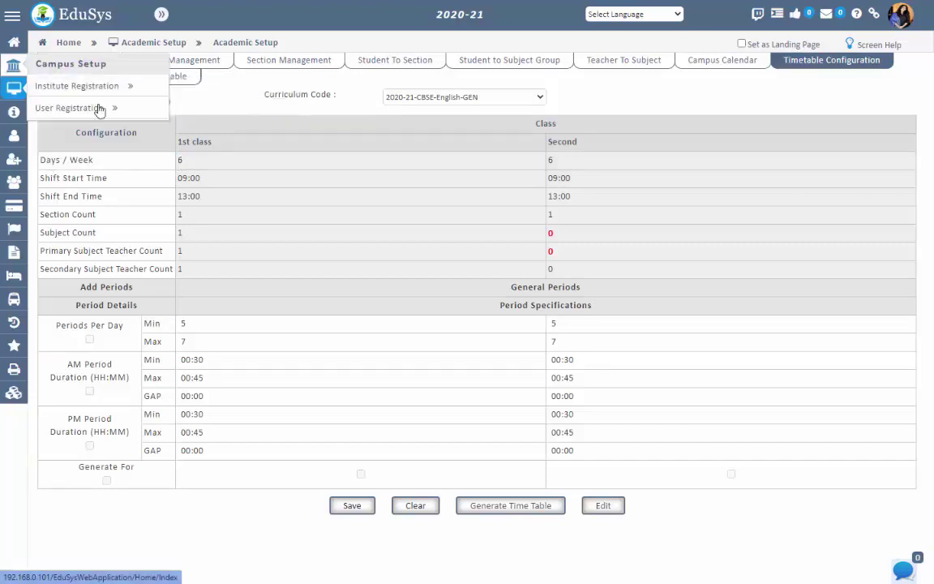
pyautogui.moveTo(94, 93)
pyautogui.click(208, 103)
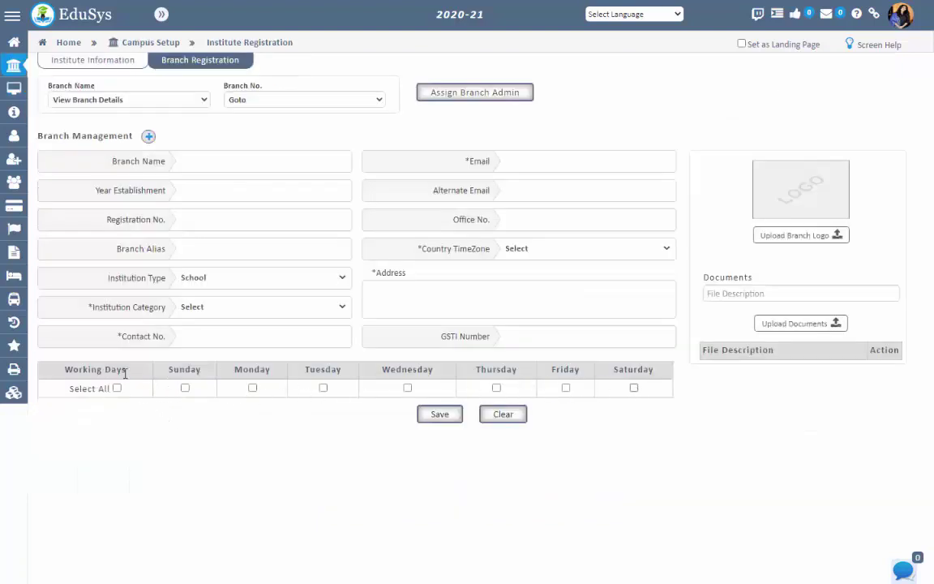
pyautogui.click(73, 153)
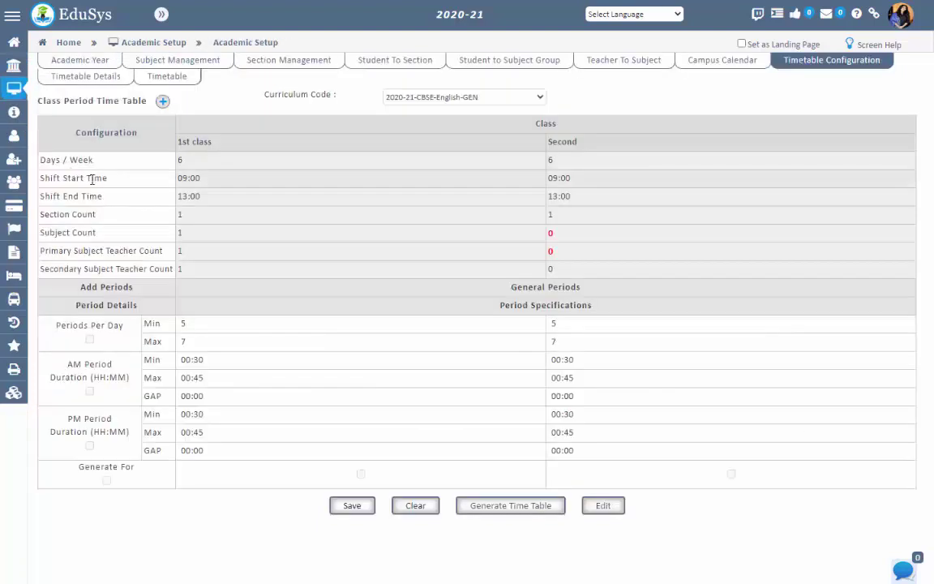
# Examine the shift start and end times and the primary and secondary subject teacher counts for 1st class.
pyautogui.moveTo(43, 177); pyautogui.dragTo(92, 196)
pyautogui.click(176, 179)
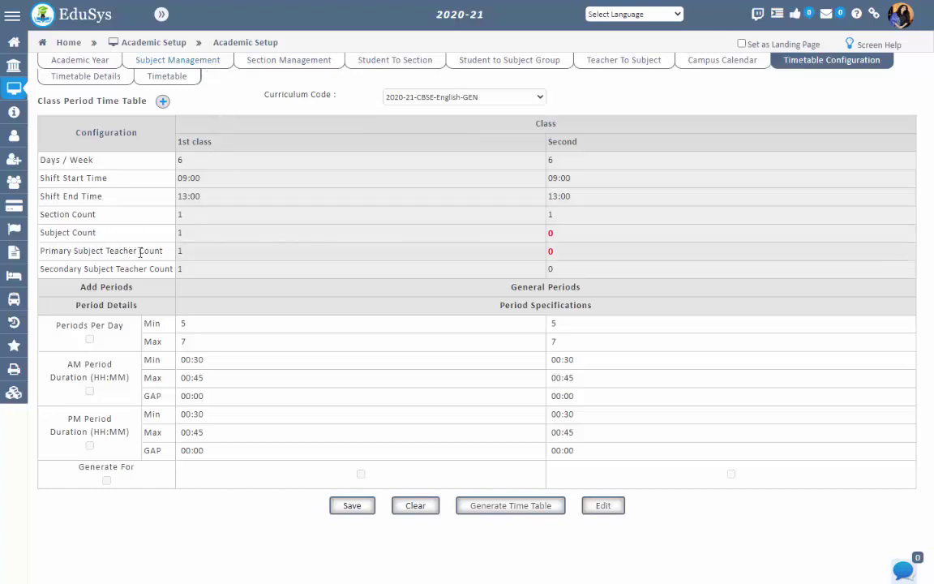
pyautogui.doubleClick(179, 251)
pyautogui.click(178, 274)
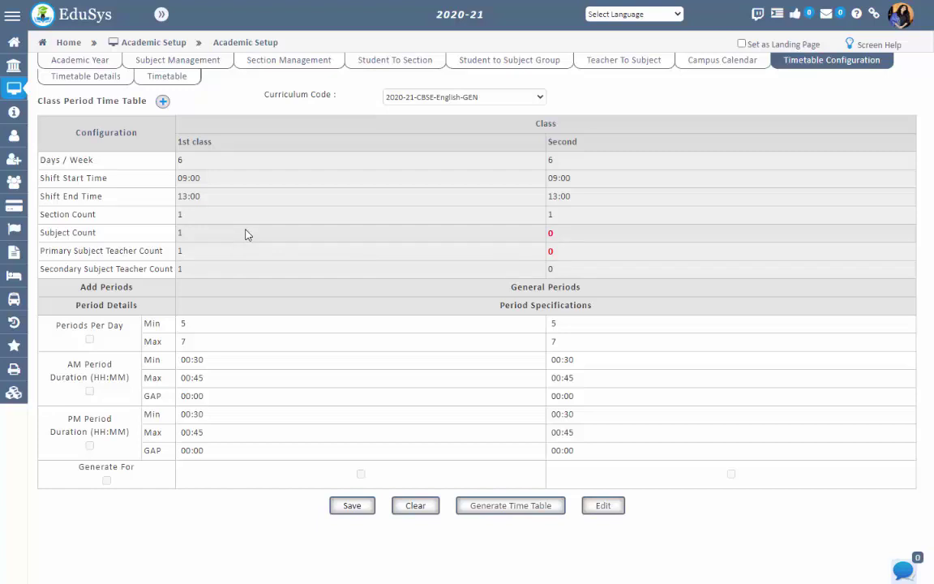
# Try to add and save a Lunch Hour period from 13:00 to 14:00 for 1st class, and delete its row.
pyautogui.click(162, 102)
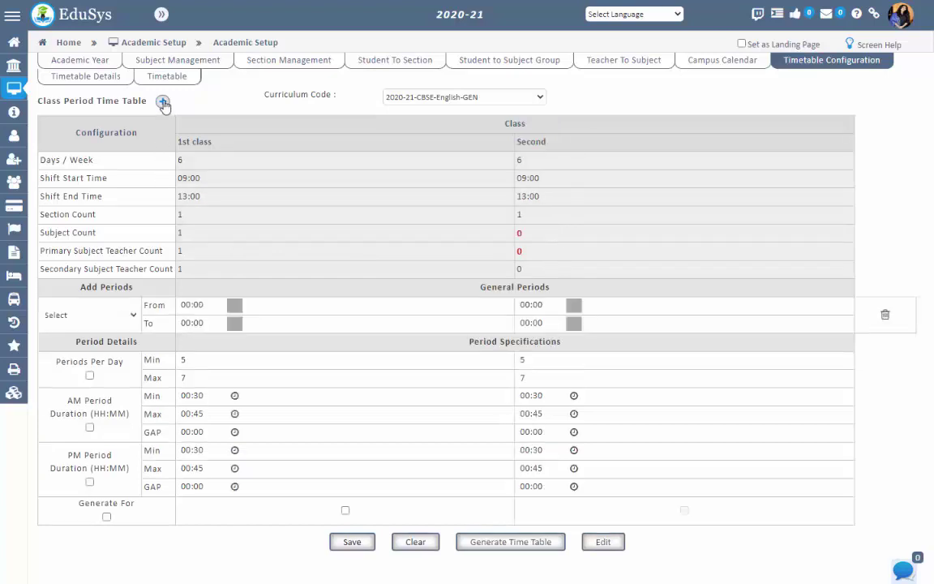
pyautogui.click(117, 319)
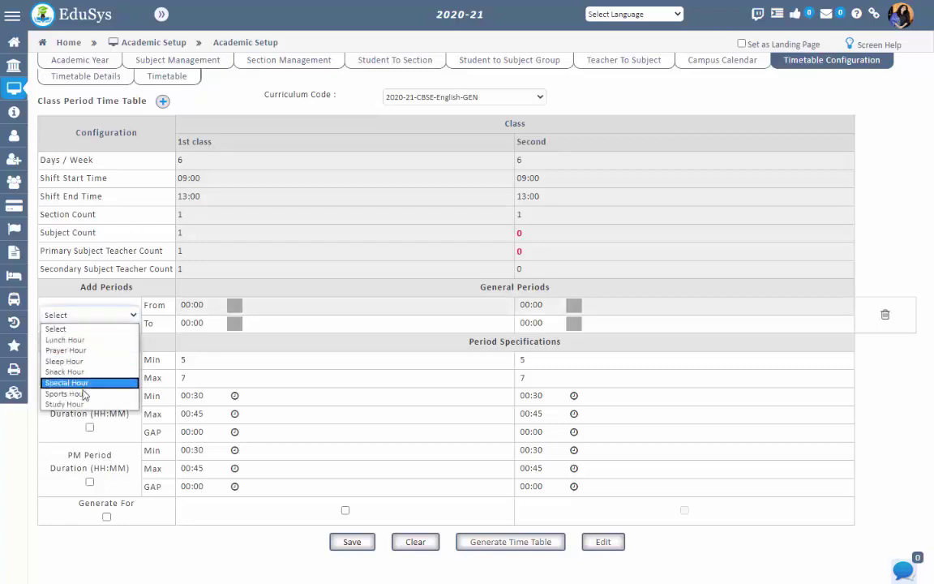
pyautogui.click(87, 341)
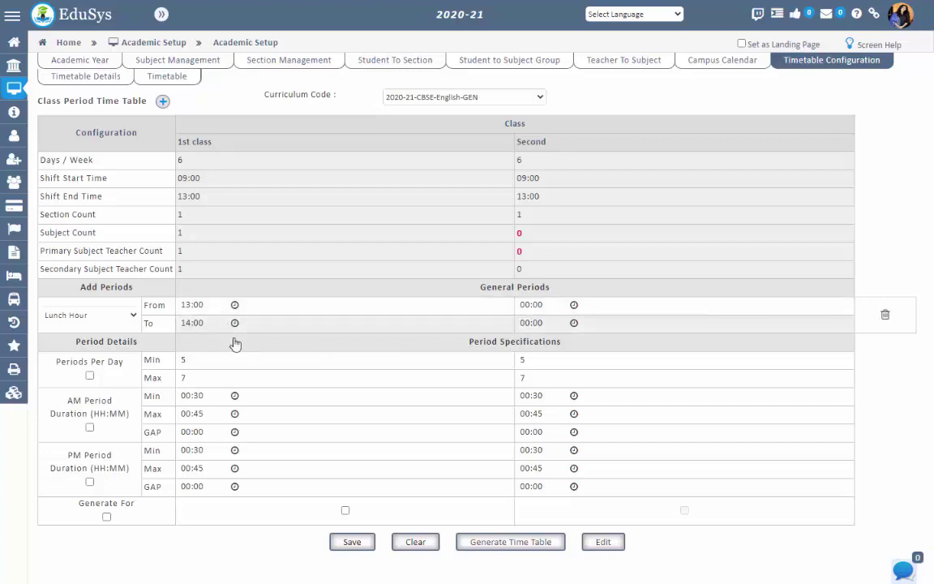
pyautogui.click(351, 542)
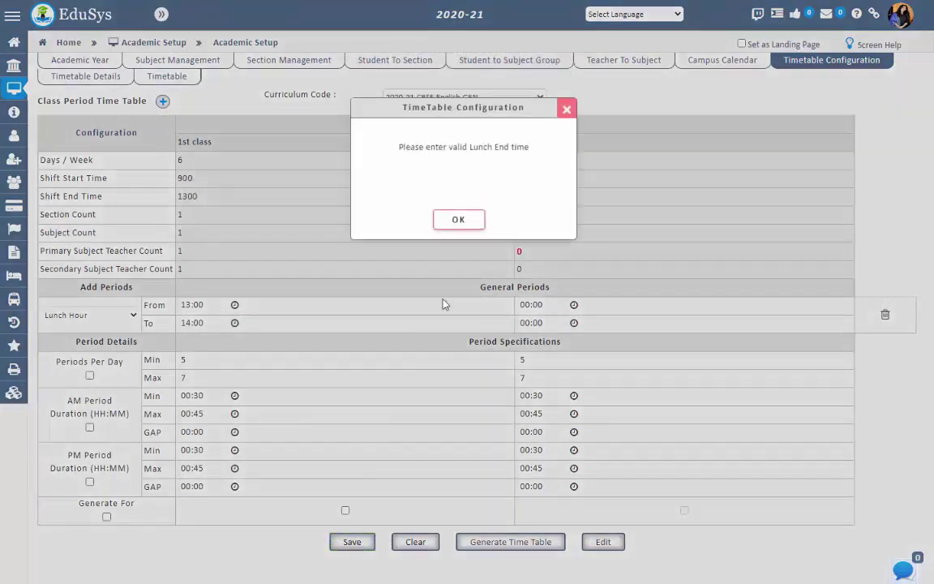
pyautogui.click(458, 220)
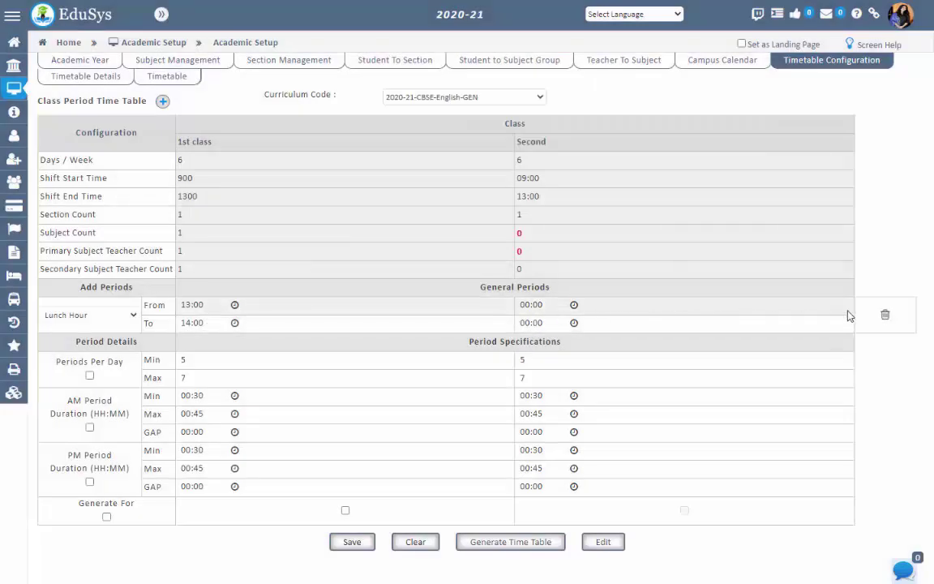
pyautogui.click(885, 314)
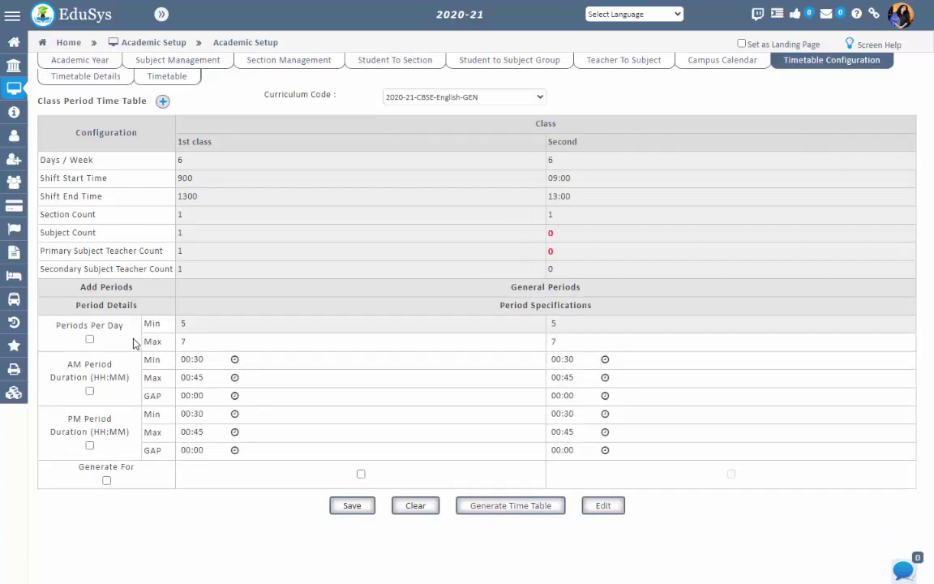
# Examine the Period Specifications section and its minimum and maximum periods per day.
pyautogui.moveTo(496, 305); pyautogui.dragTo(591, 305)
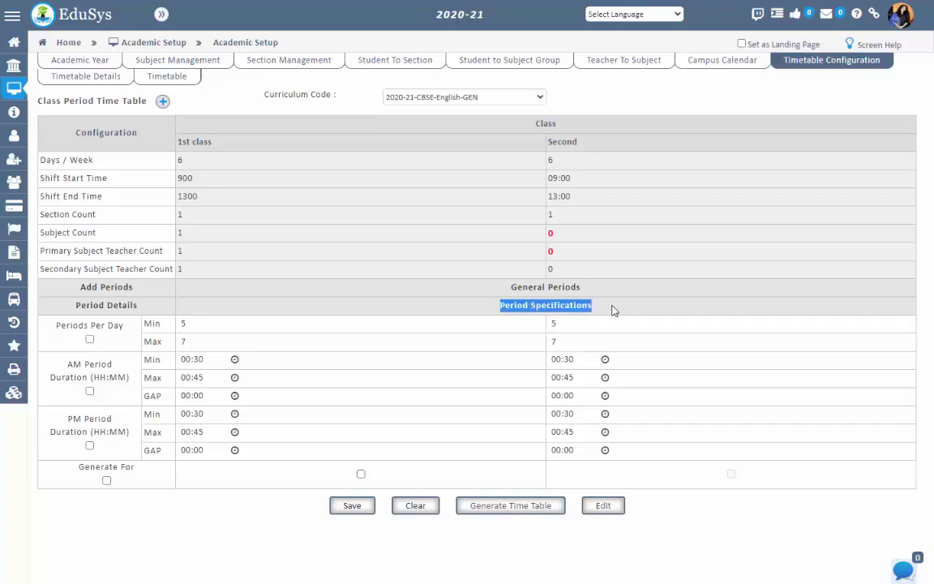
pyautogui.click(223, 355)
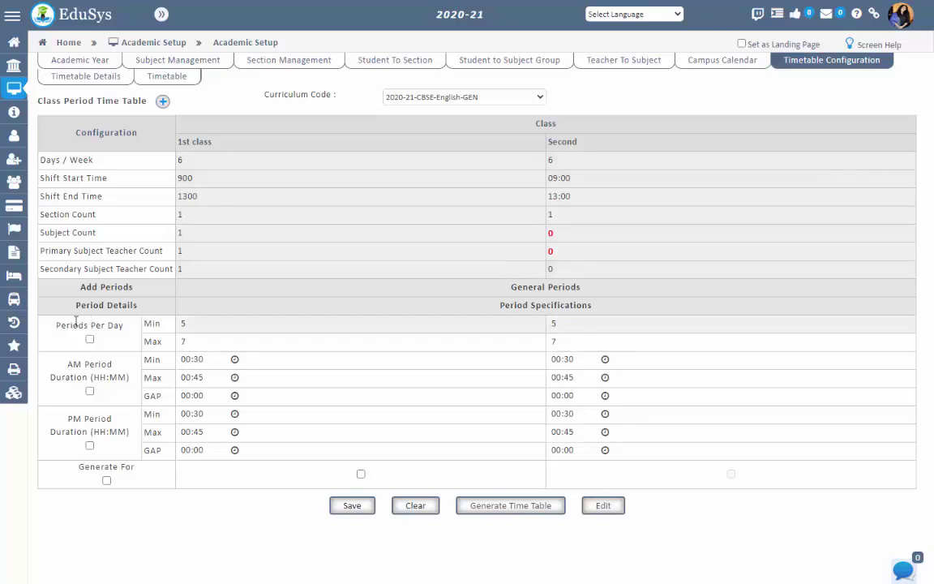
pyautogui.moveTo(66, 325); pyautogui.dragTo(119, 328)
pyautogui.click(119, 327)
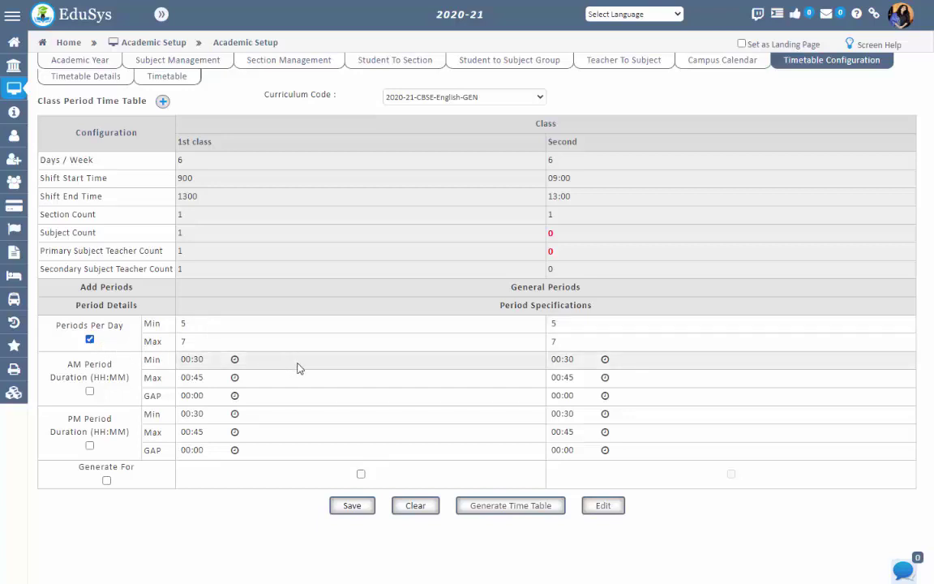
# Try the Periods Per Day, AM Period Duration and PM Period Duration selections, leaving all three cleared.
pyautogui.click(89, 338)
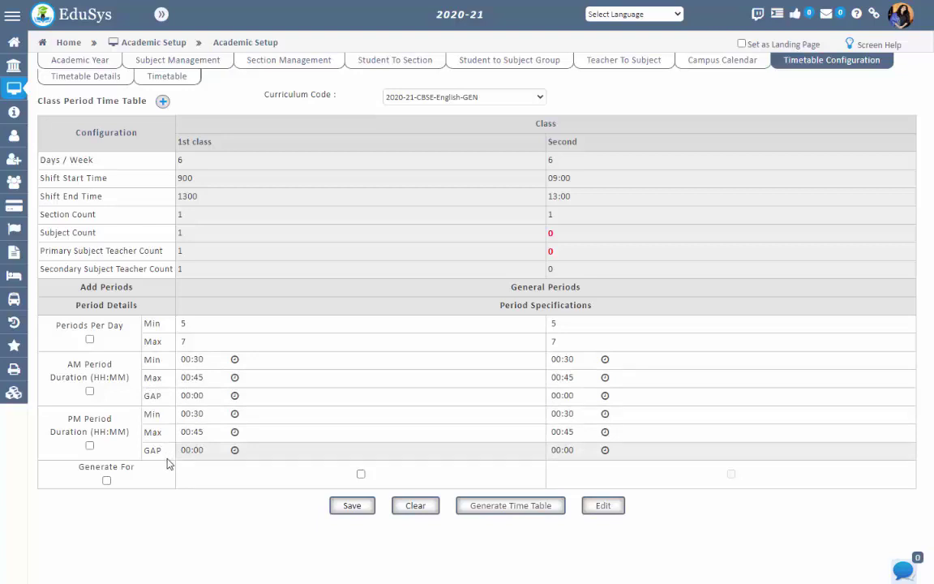
pyautogui.click(89, 391)
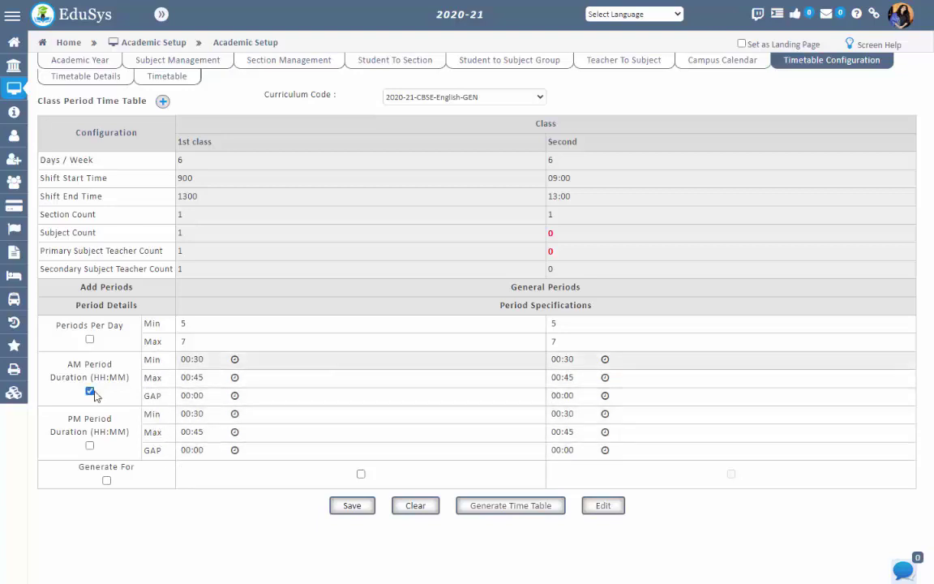
pyautogui.click(90, 446)
pyautogui.click(90, 391)
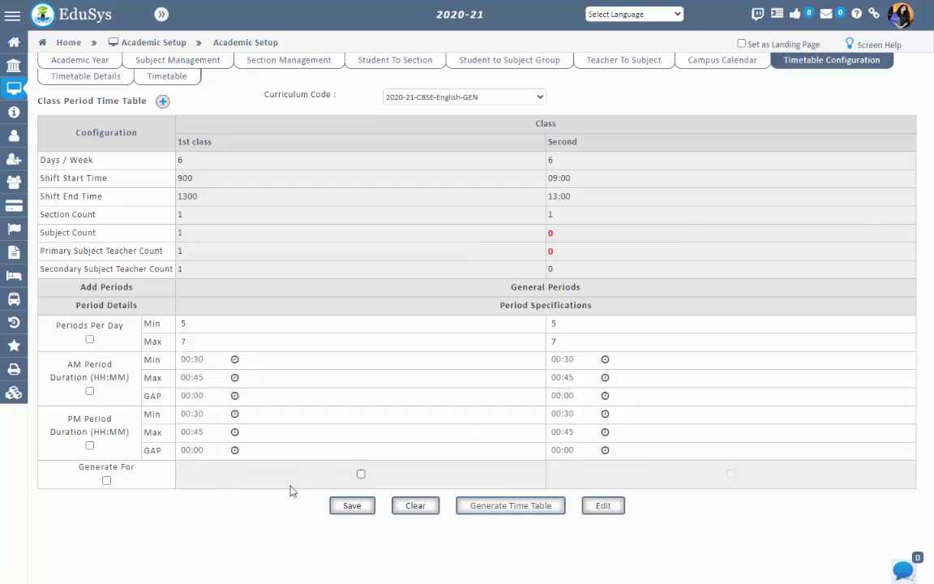
# Select the classes under Generate For and generate their timetable, confirming the generation.
pyautogui.click(106, 481)
pyautogui.click(486, 509)
pyautogui.click(428, 219)
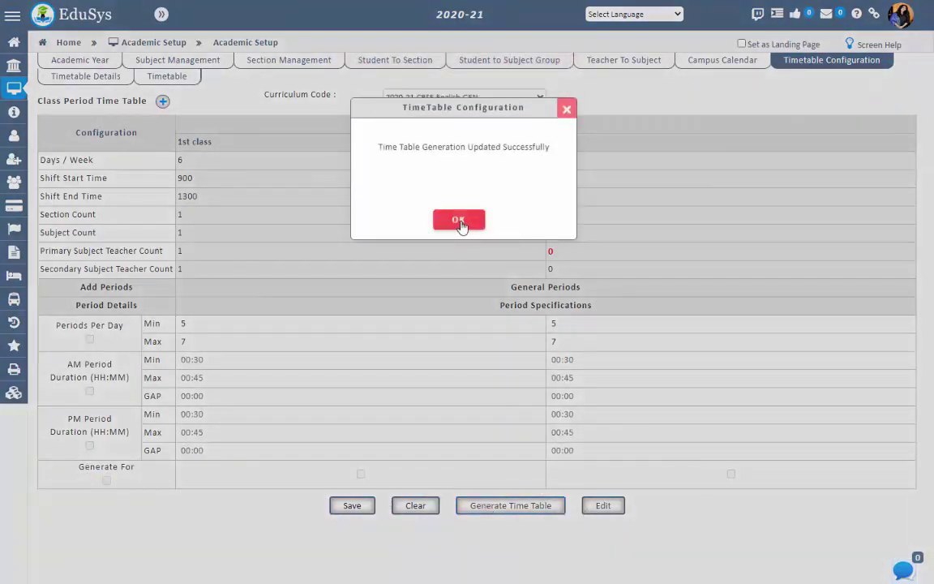
pyautogui.click(459, 219)
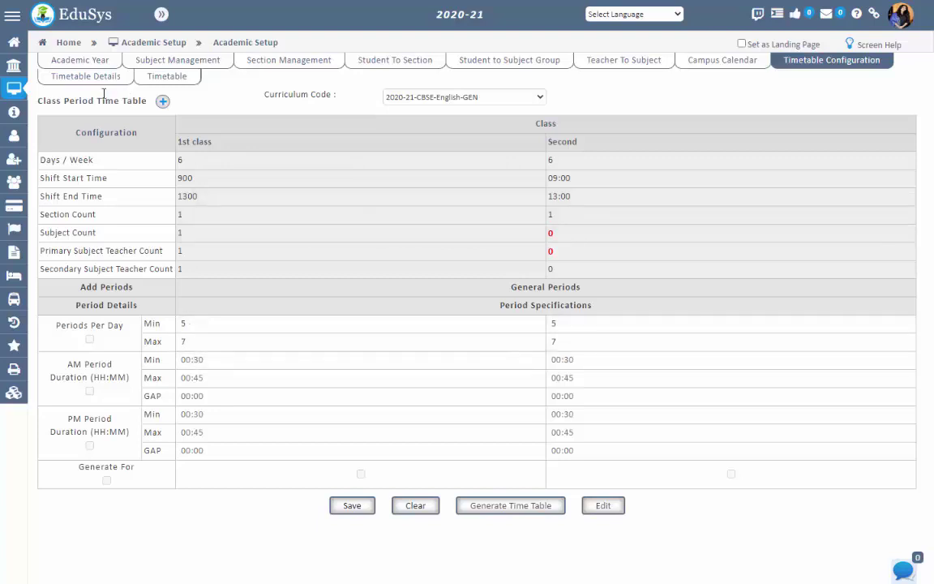
# Open the Timetable Details for 1st class, section A, and make the period 1 row editable.
pyautogui.click(84, 75)
pyautogui.click(428, 219)
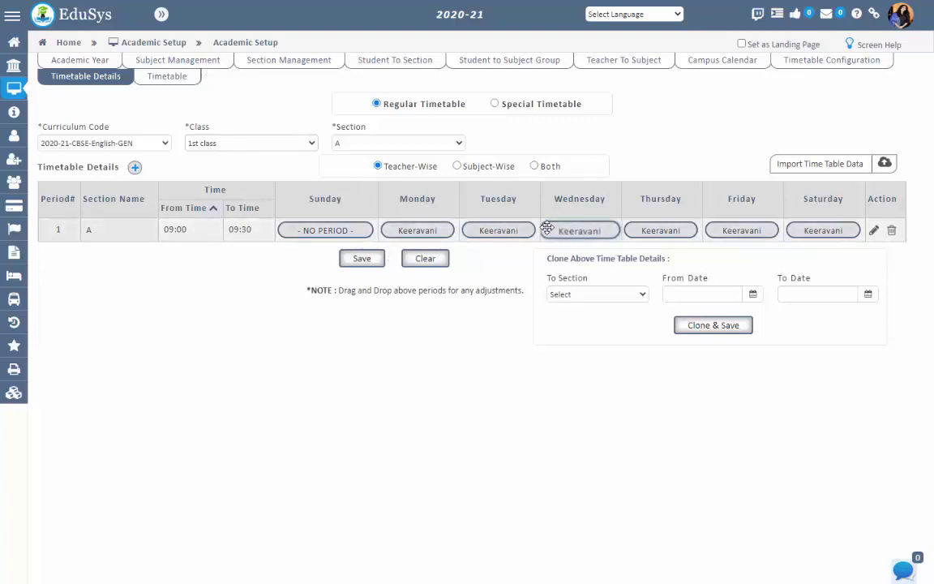
pyautogui.click(874, 230)
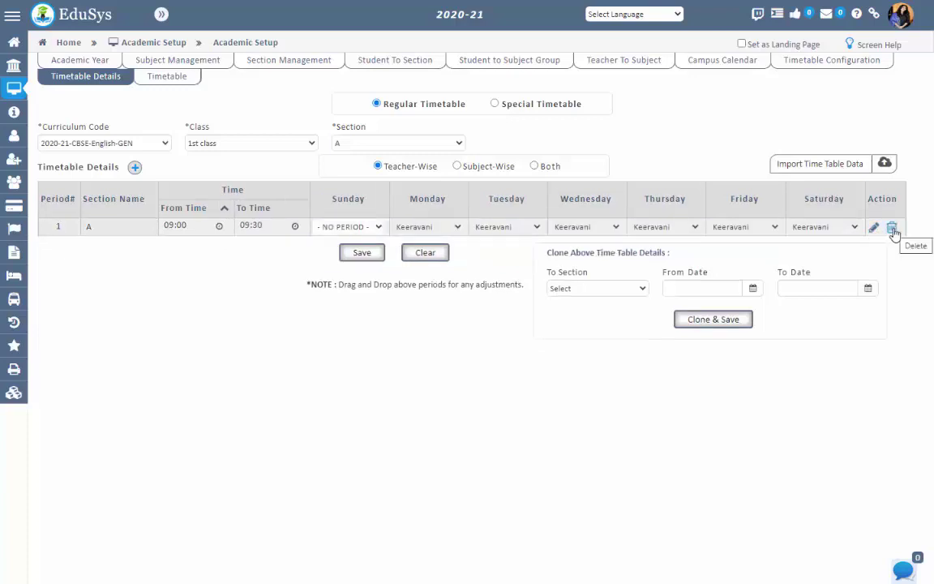
pyautogui.tripleClick(861, 235)
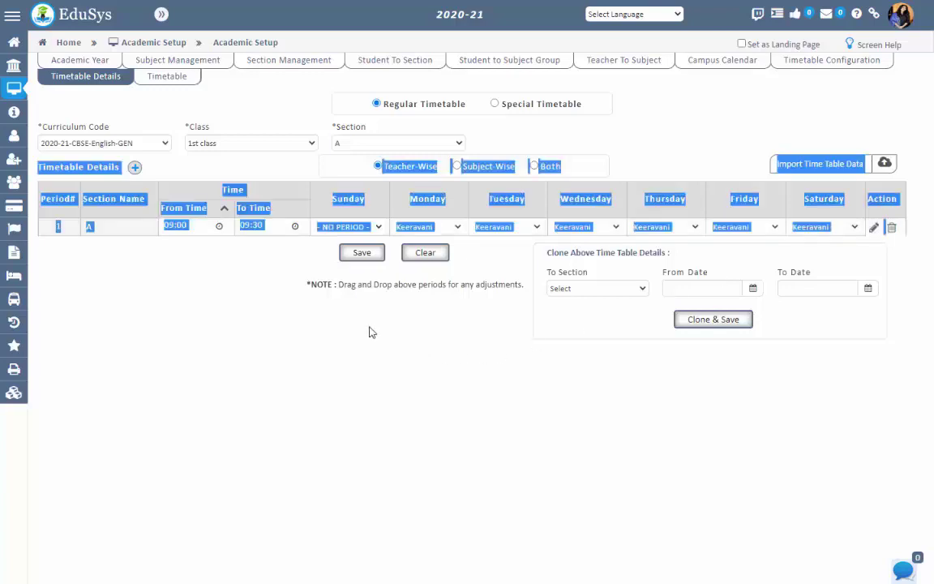
pyautogui.moveTo(269, 293); pyautogui.dragTo(210, 260)
pyautogui.click(210, 260)
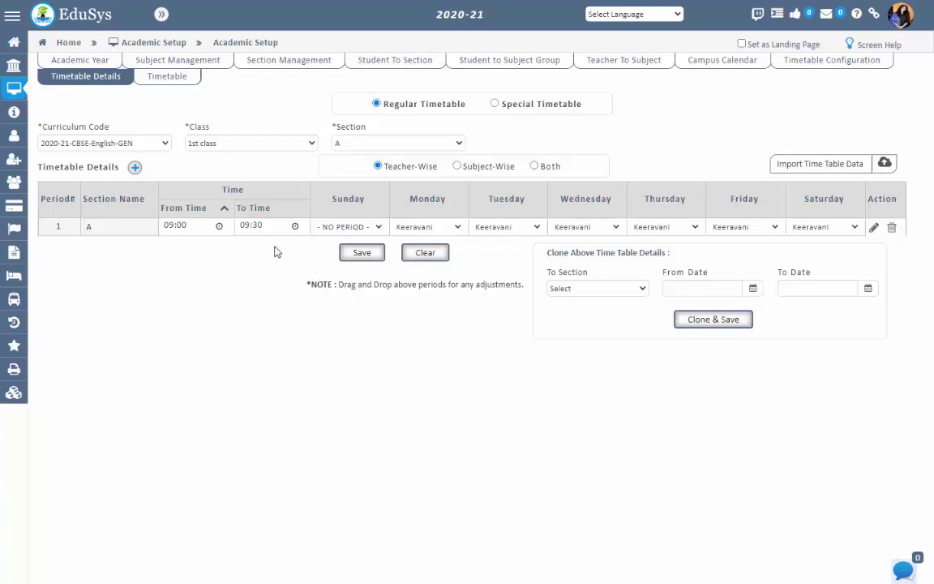
# With Regular Timetable selected, download the school_timetable_data template from the timetable data import and open it in Excel.
pyautogui.click(494, 104)
pyautogui.click(376, 104)
pyautogui.click(812, 167)
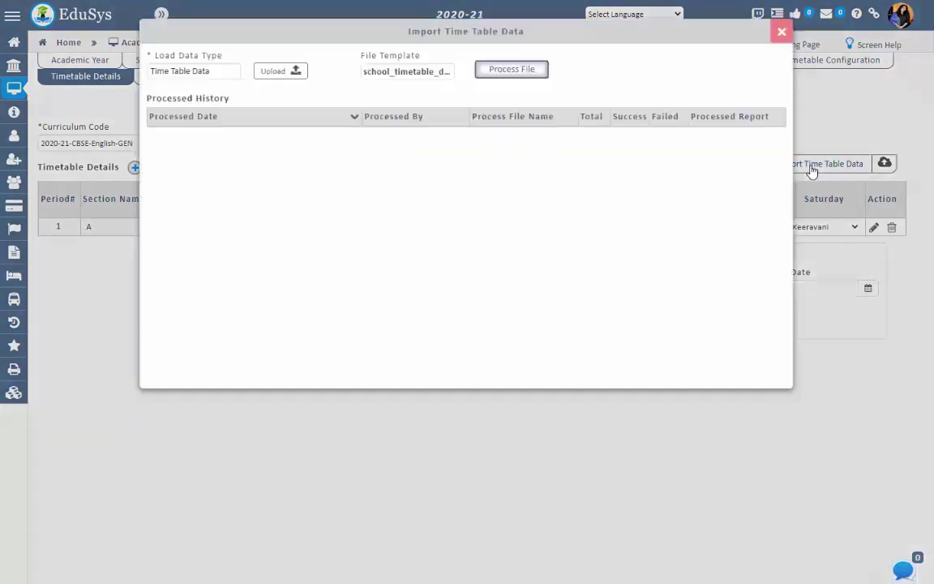
pyautogui.click(403, 75)
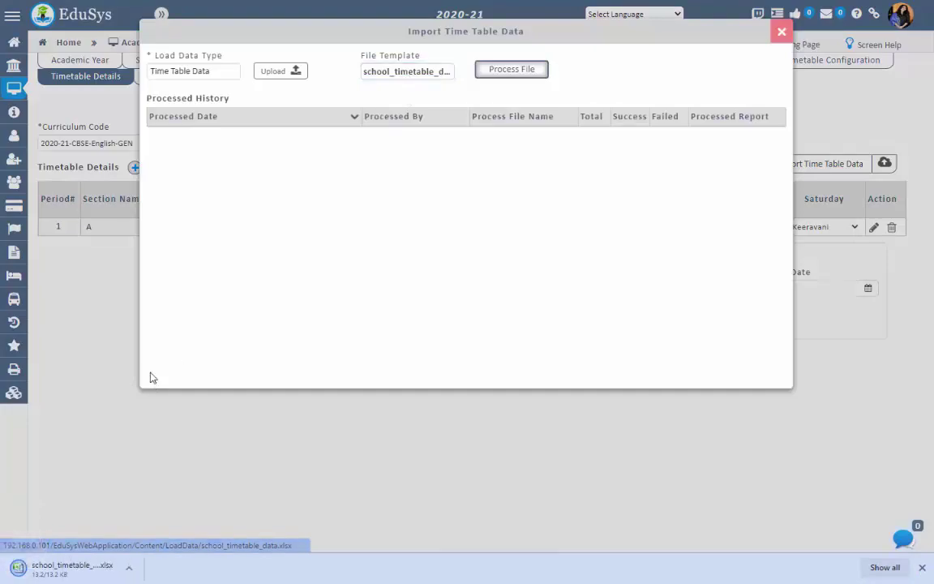
pyautogui.click(62, 567)
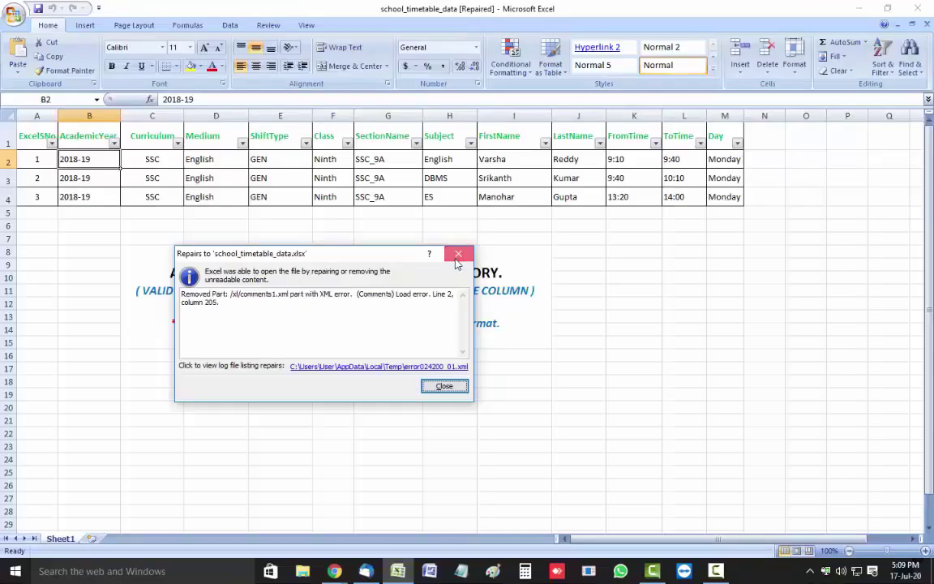
# Dismiss the repair report and review the timetable template's header columns, from Curriculum to Class.
pyautogui.click(458, 253)
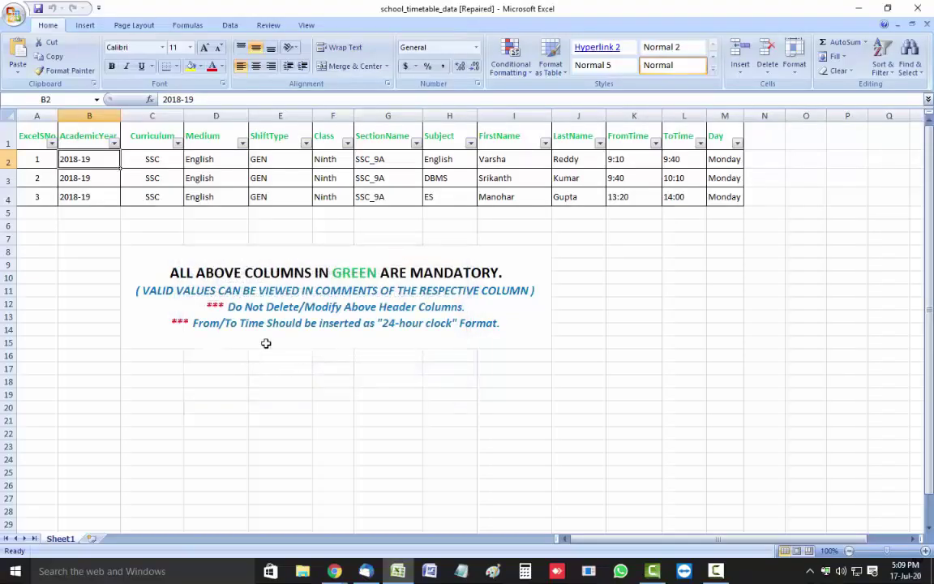
pyautogui.click(130, 125)
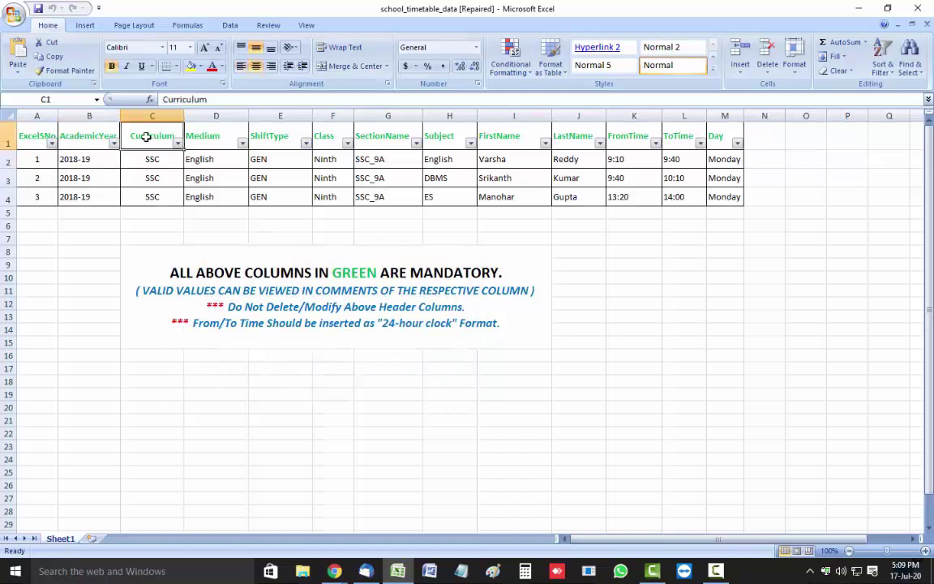
pyautogui.click(198, 126)
pyautogui.click(270, 125)
pyautogui.click(337, 136)
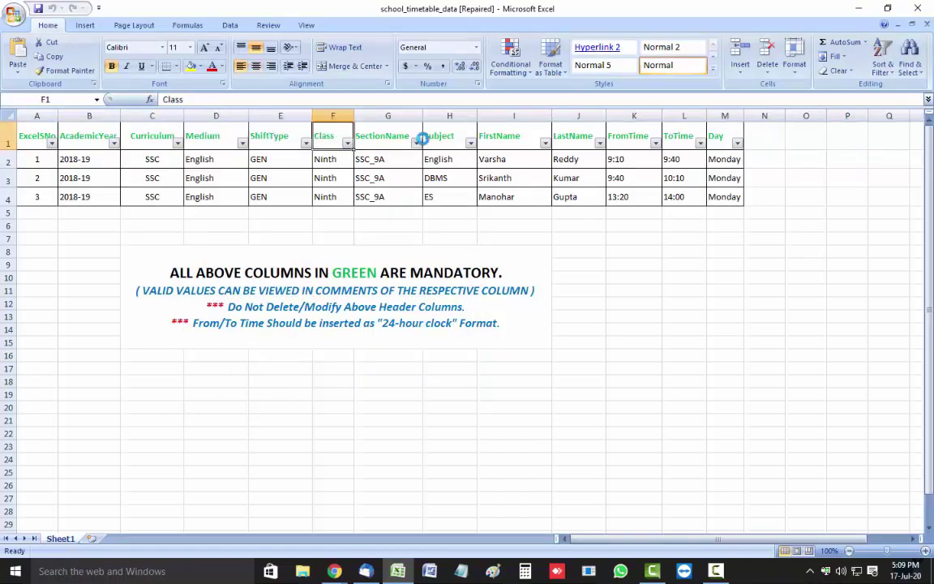
pyautogui.click(212, 117)
pyautogui.click(277, 129)
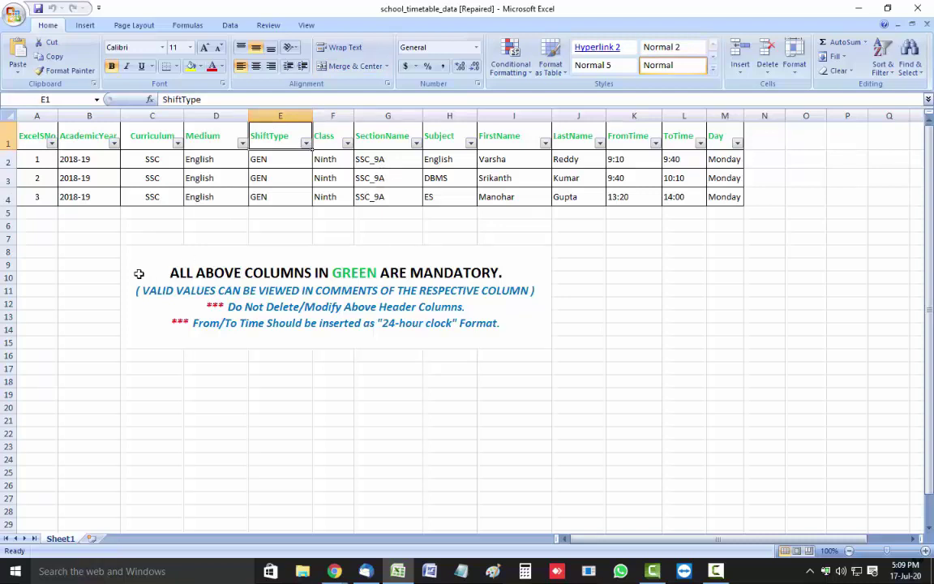
# Review the template's sample rows across the academic year, curriculum and shift columns, and open the workbook's Save As options.
pyautogui.click(78, 238)
pyautogui.click(98, 160)
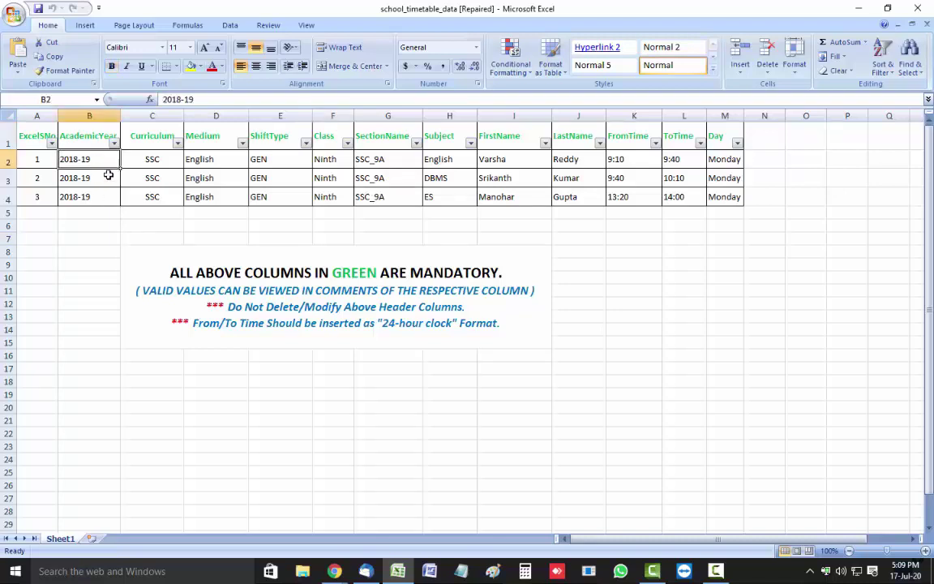
pyautogui.click(136, 173)
pyautogui.click(266, 193)
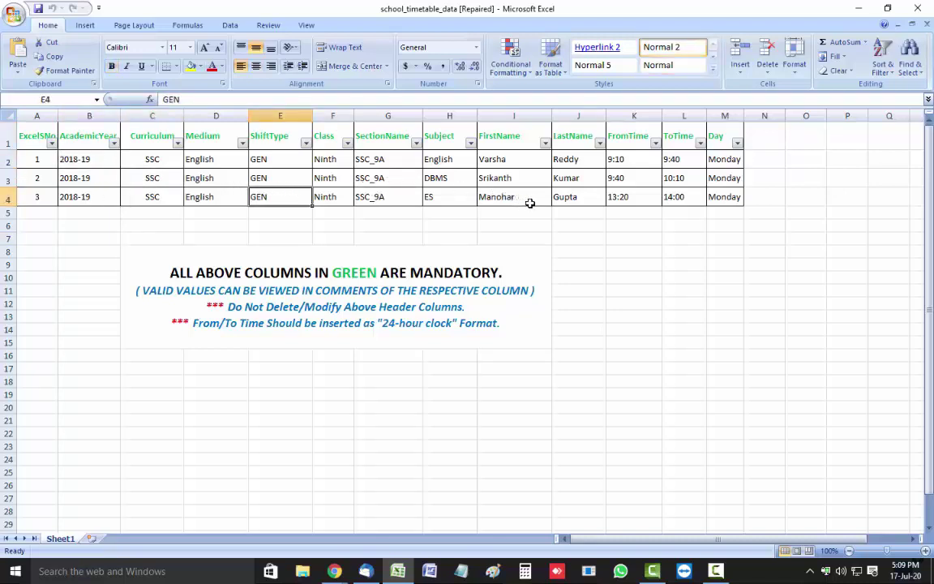
pyautogui.click(80, 239)
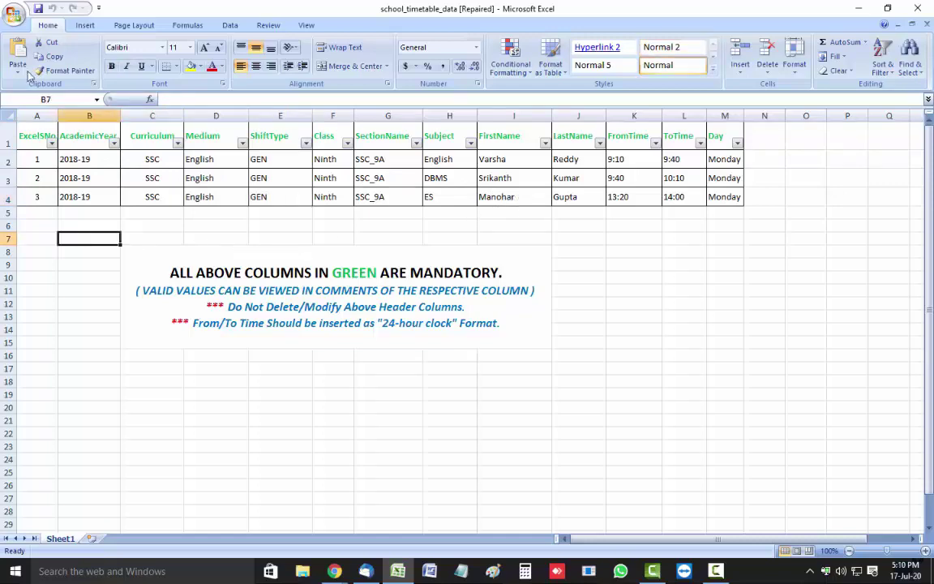
pyautogui.click(13, 16)
pyautogui.click(37, 128)
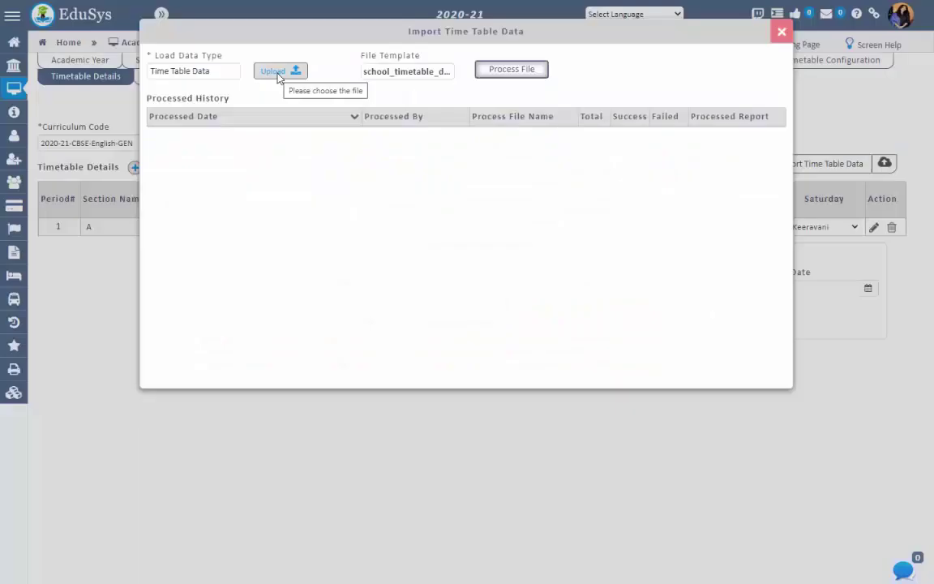
# In EduSys, view the upload file chooser and the Processed History sorted by Failed, and close the timetable data import.
pyautogui.click(280, 73)
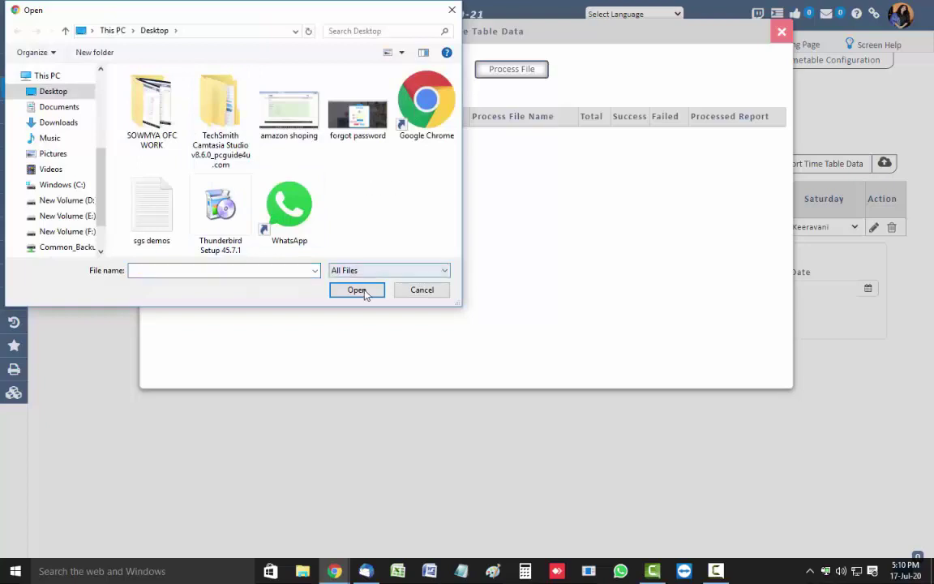
pyautogui.click(451, 10)
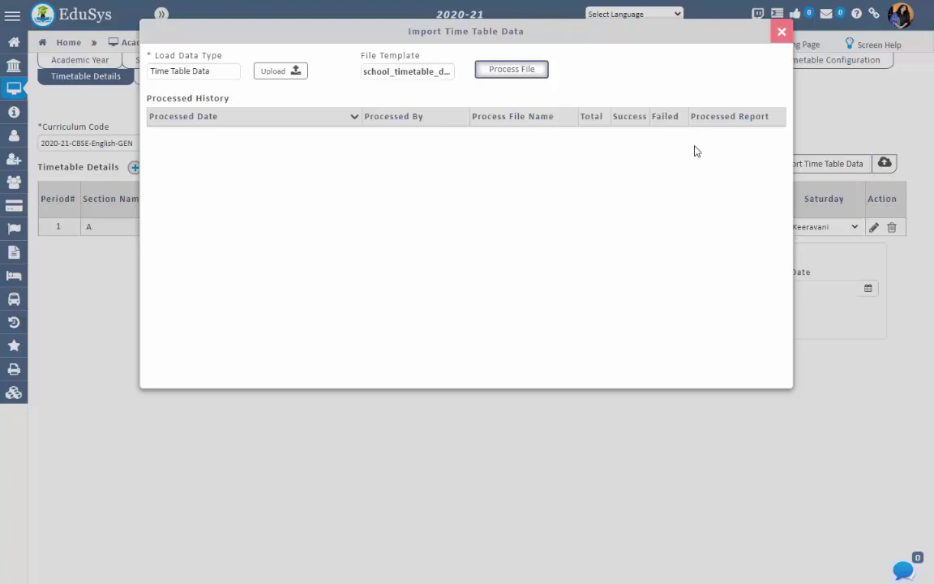
pyautogui.click(666, 116)
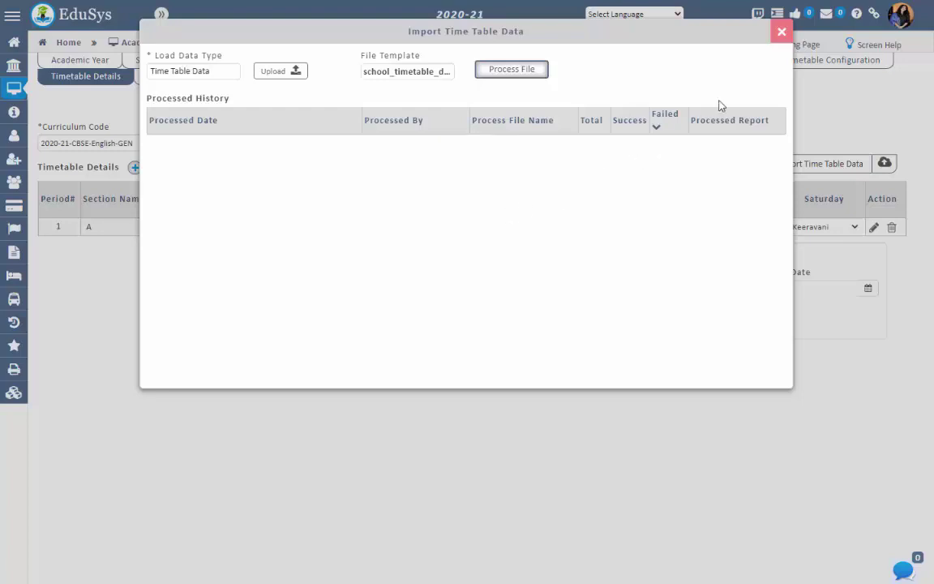
pyautogui.click(781, 32)
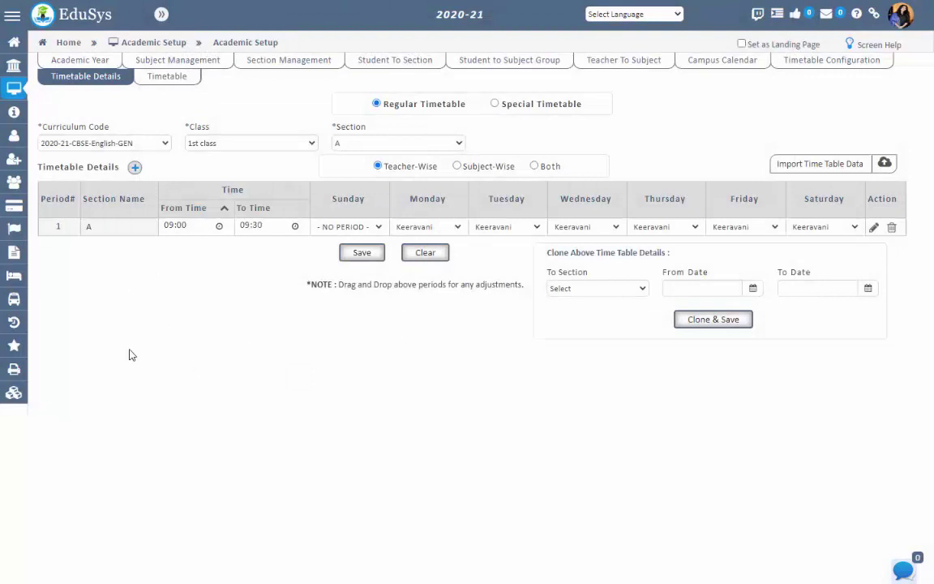
# Take the period 1 row out of editing and swap its Sunday and Monday entries.
pyautogui.click(425, 252)
pyautogui.click(429, 221)
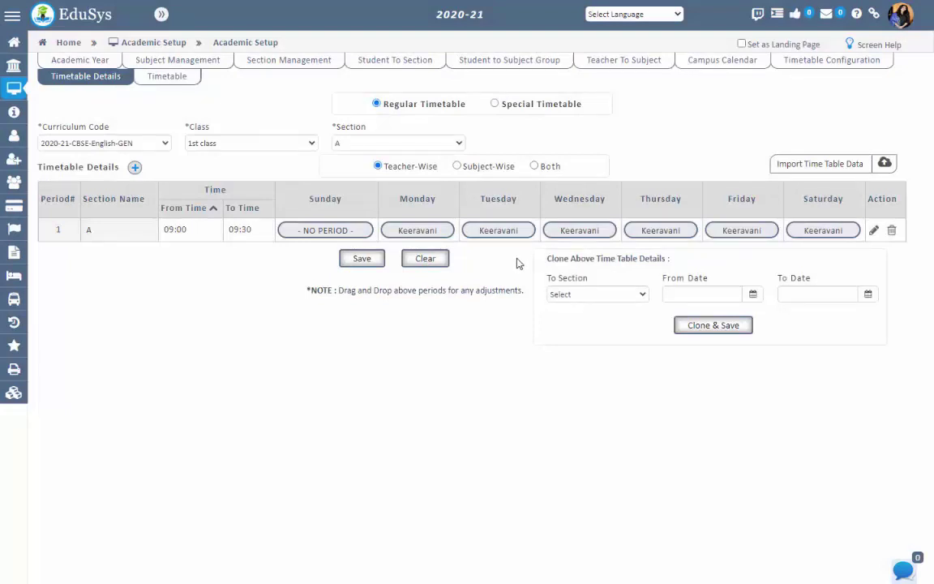
pyautogui.moveTo(515, 220); pyautogui.dragTo(410, 279)
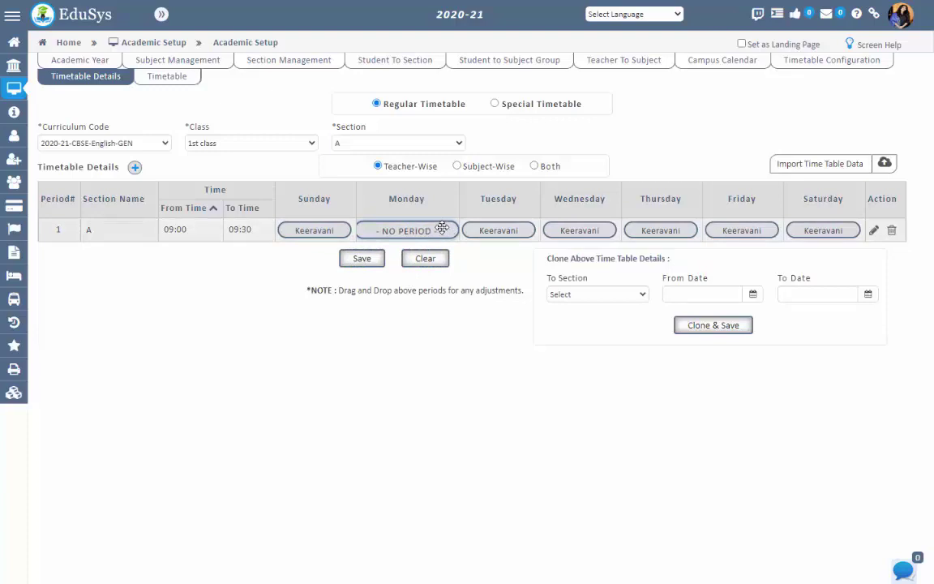
pyautogui.moveTo(439, 222); pyautogui.dragTo(503, 233)
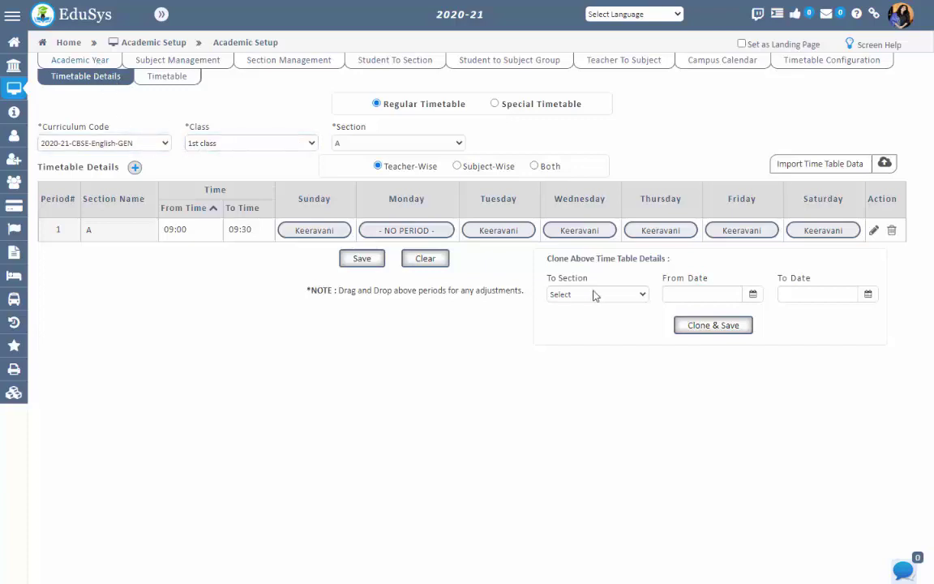
# Examine the To Section, From Date and To Date fields for cloning the timetable, leaving them blank.
pyautogui.click(683, 294)
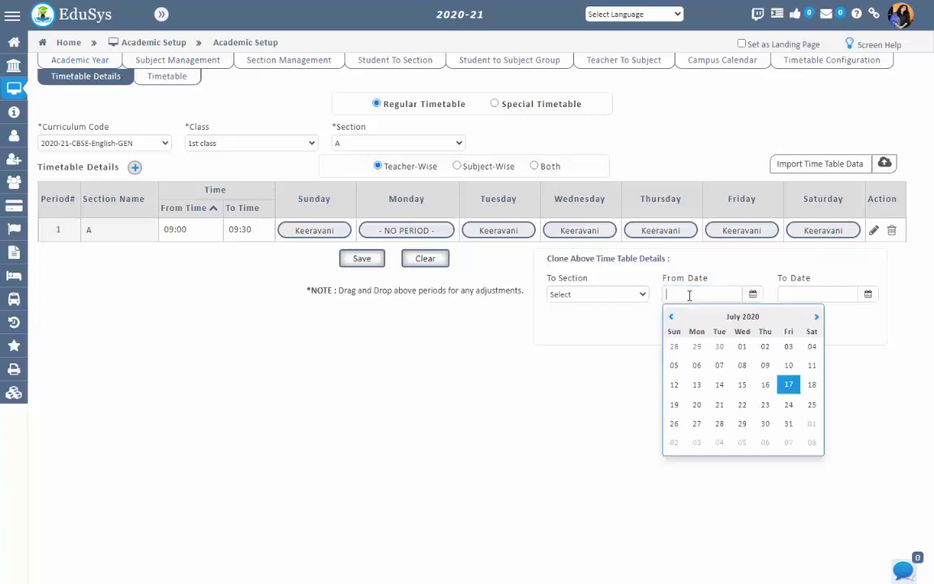
pyautogui.click(746, 269)
pyautogui.click(765, 295)
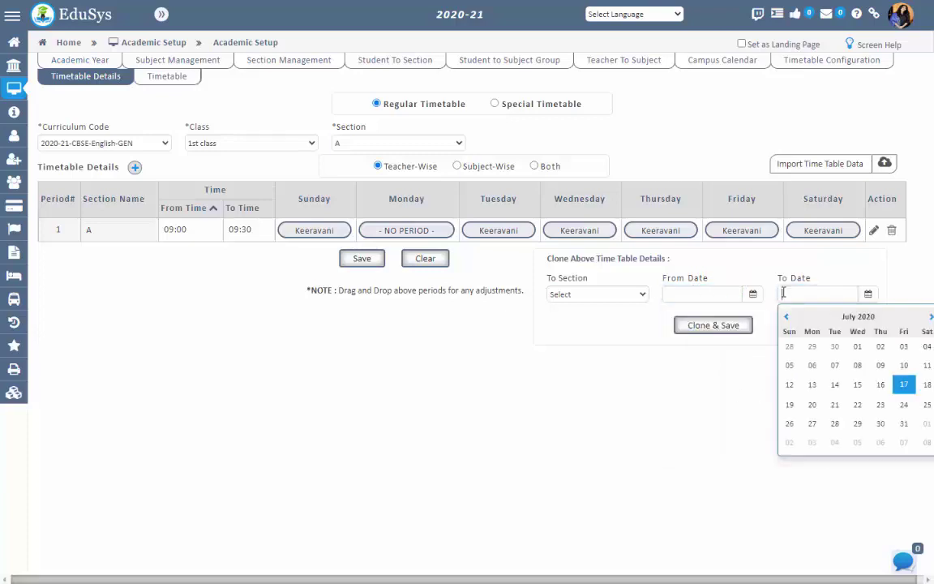
pyautogui.click(746, 277)
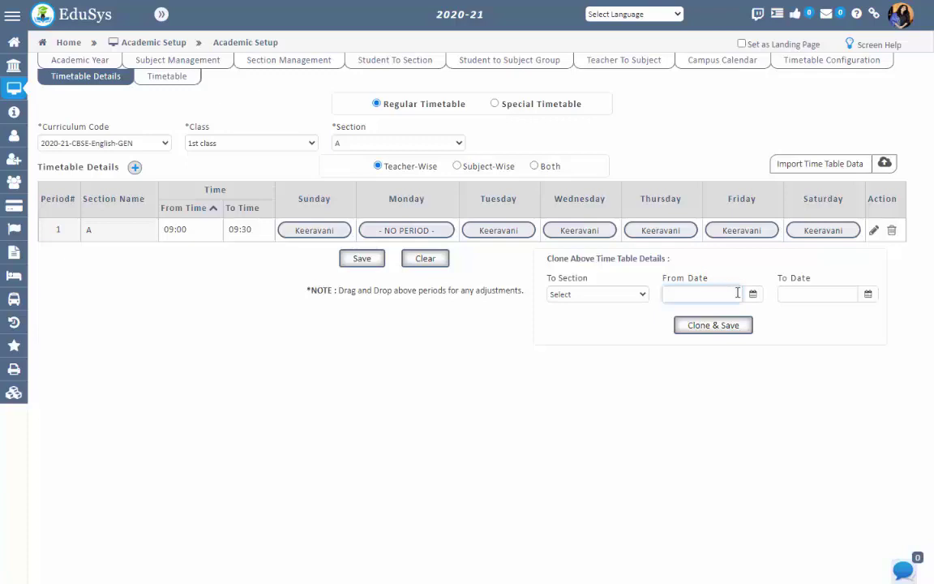
pyautogui.click(683, 294)
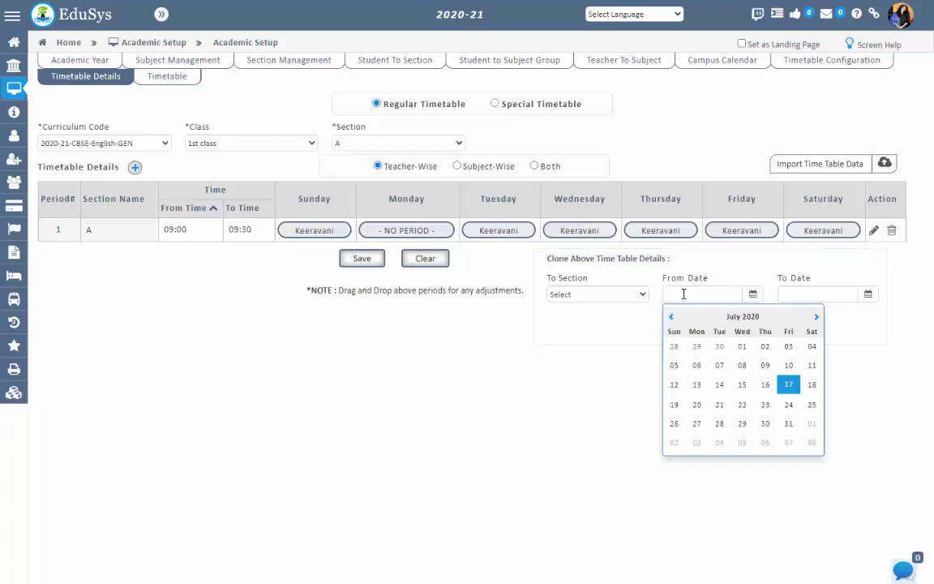
pyautogui.click(796, 290)
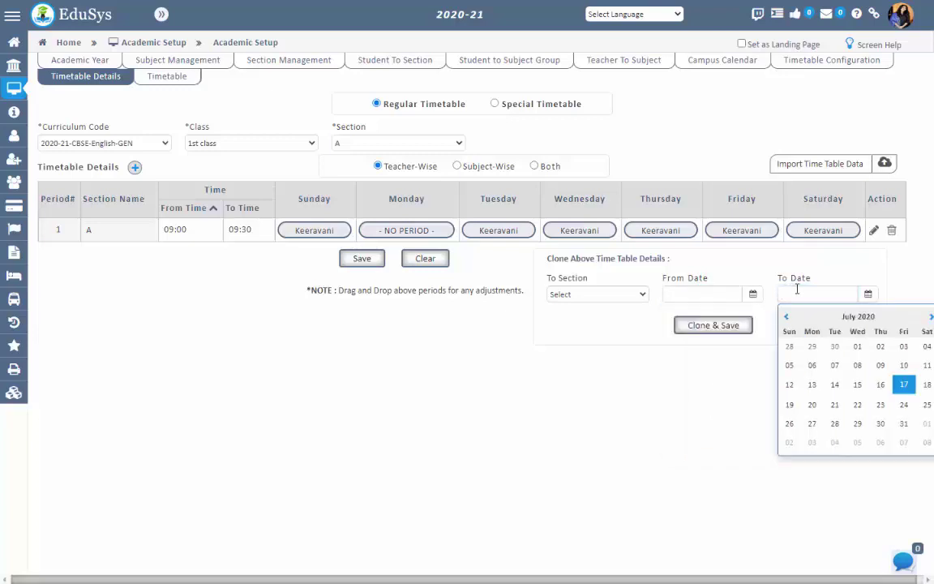
pyautogui.click(776, 327)
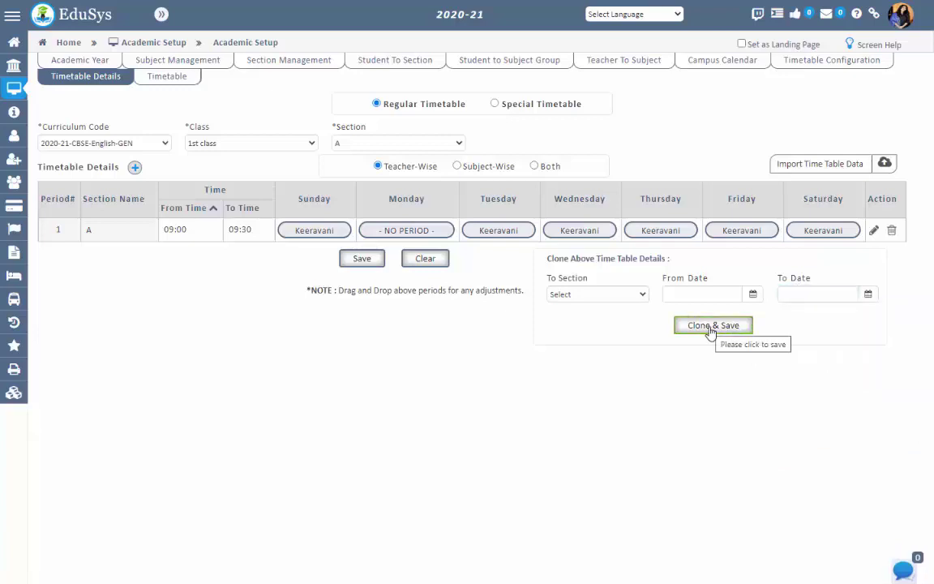
pyautogui.click(614, 305)
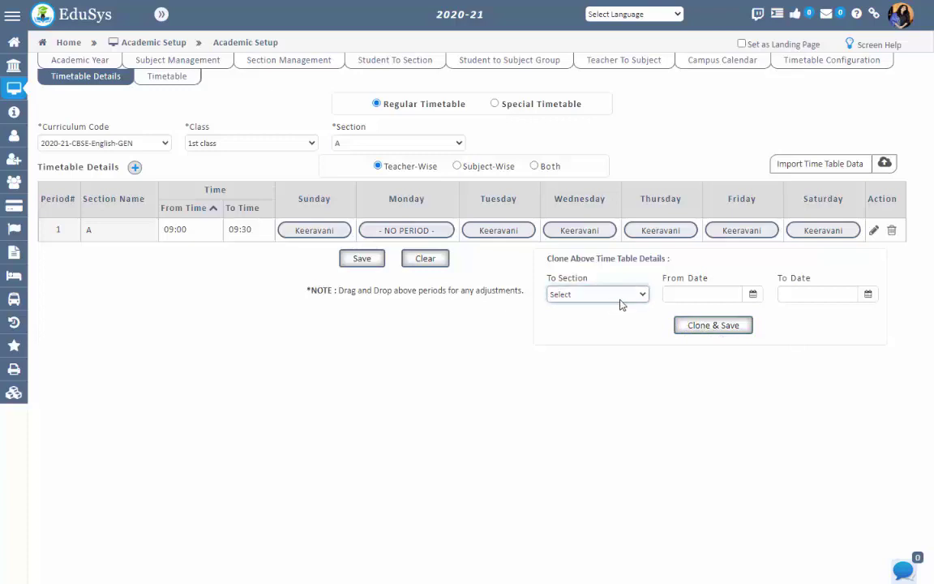
pyautogui.click(309, 232)
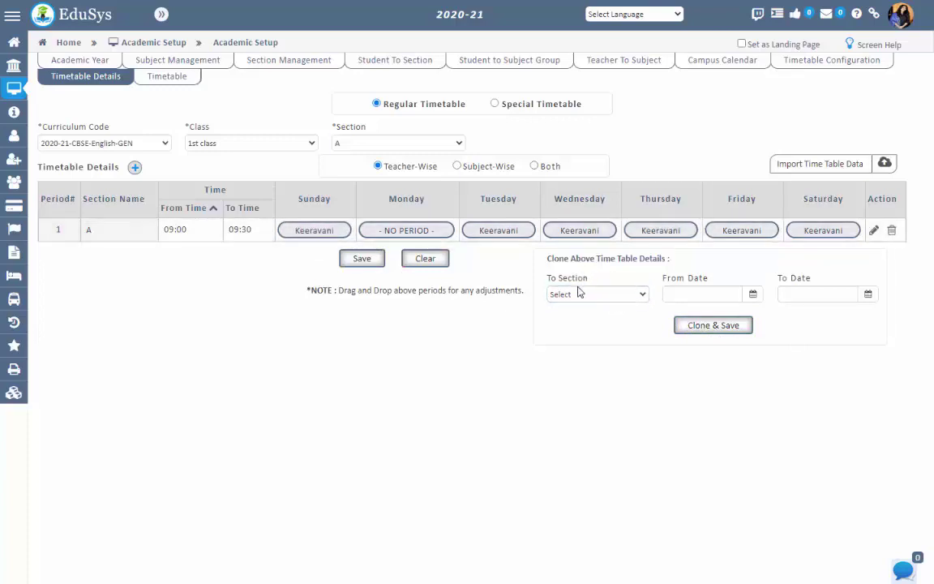
# Set the timetable clone to section A, from 2020-07-01 to 2020-07-31.
pyautogui.click(581, 295)
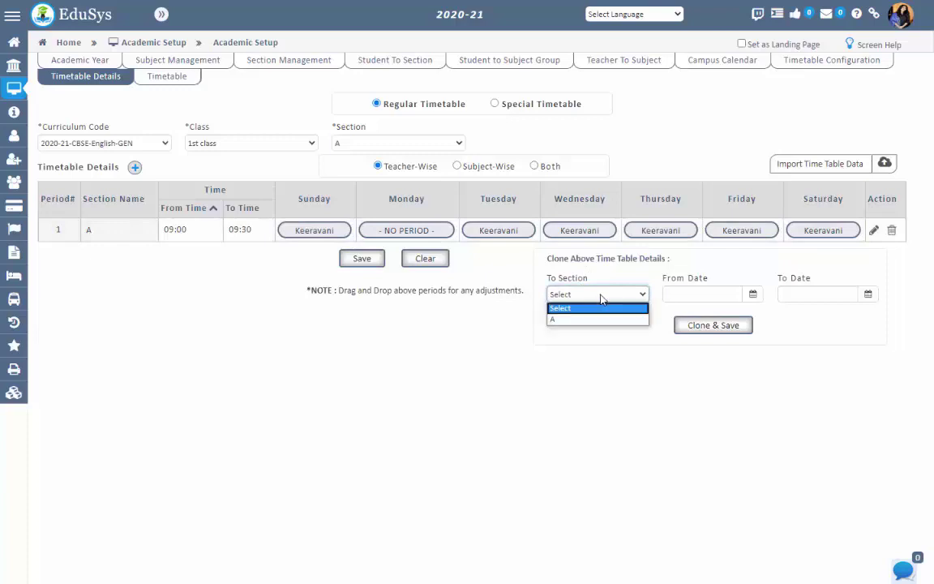
pyautogui.click(587, 319)
pyautogui.click(693, 293)
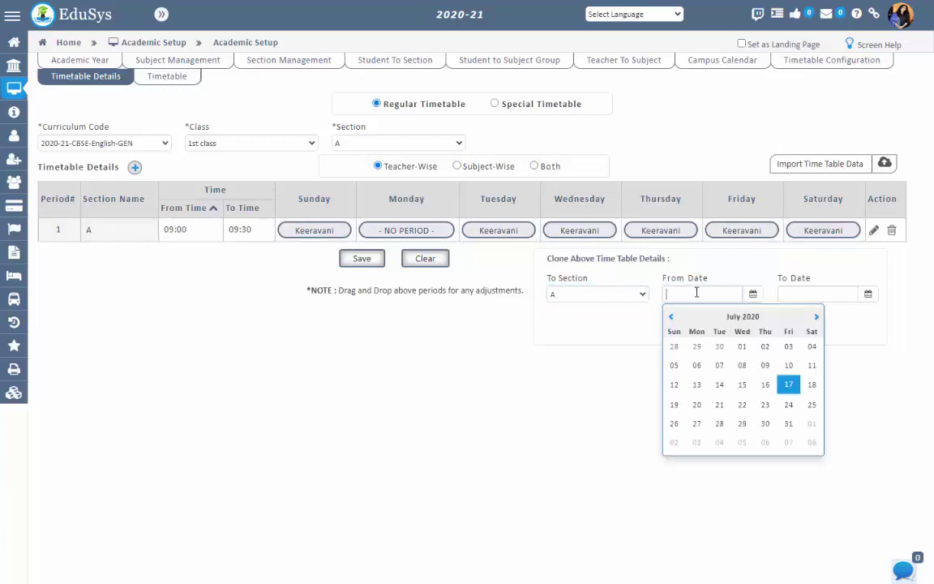
pyautogui.click(743, 348)
pyautogui.click(802, 296)
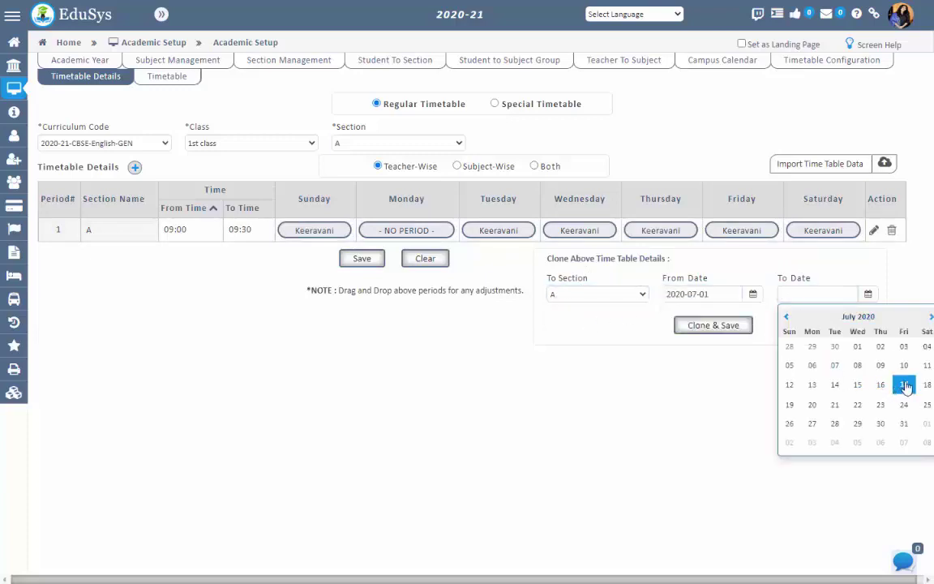
pyautogui.click(901, 384)
pyautogui.click(828, 295)
pyautogui.click(903, 424)
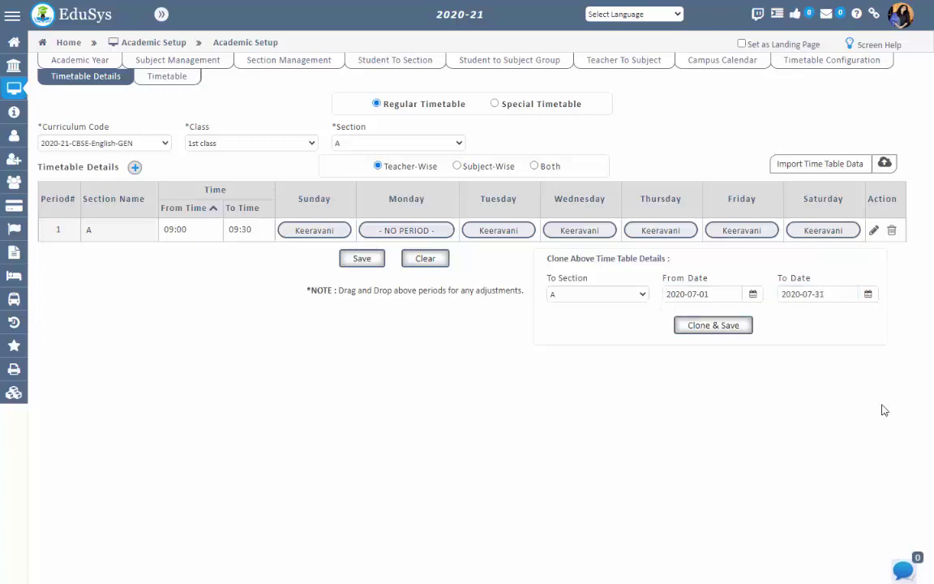
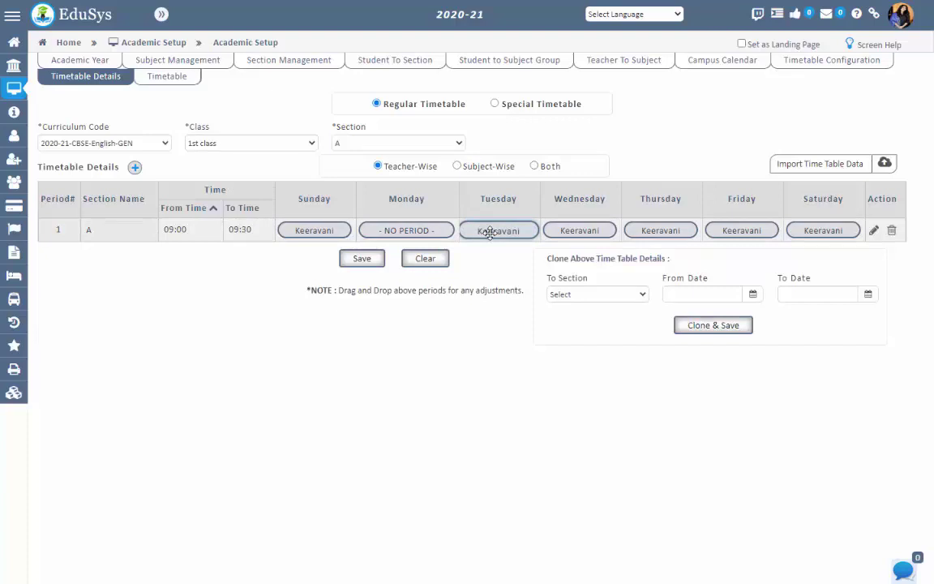
# Make the period 1 row editable, view the details as Subject-Wise and Both, and clear the row editing.
pyautogui.click(873, 230)
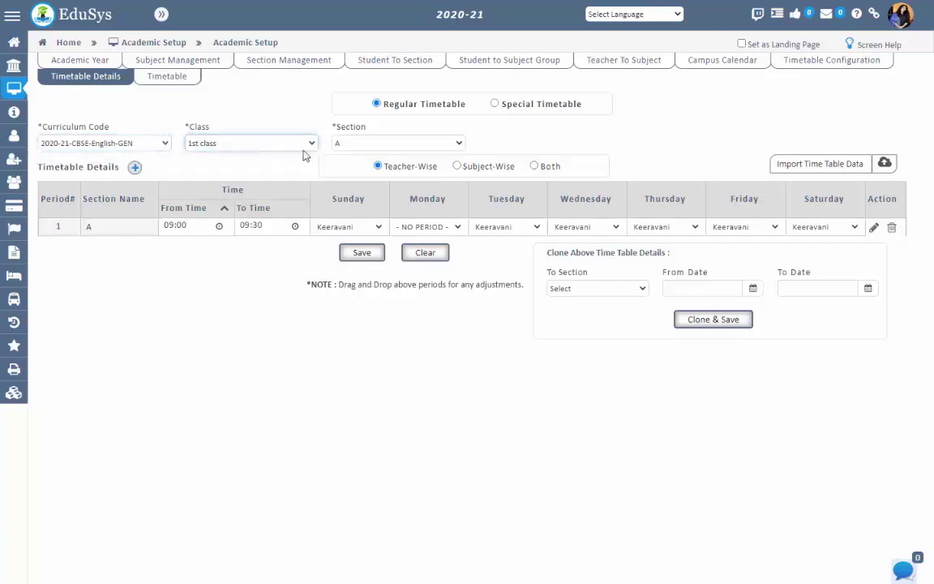
pyautogui.click(349, 144)
pyautogui.click(501, 146)
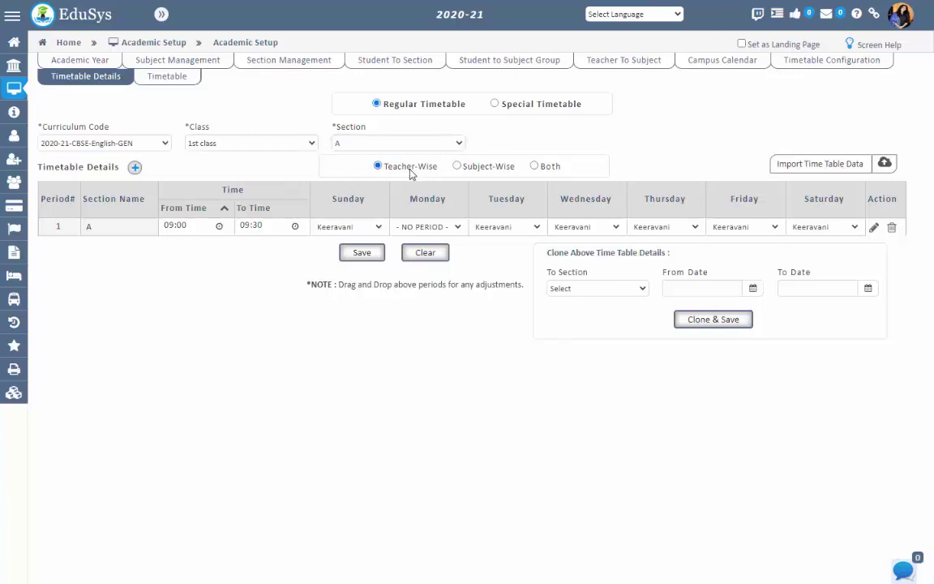
pyautogui.click(457, 166)
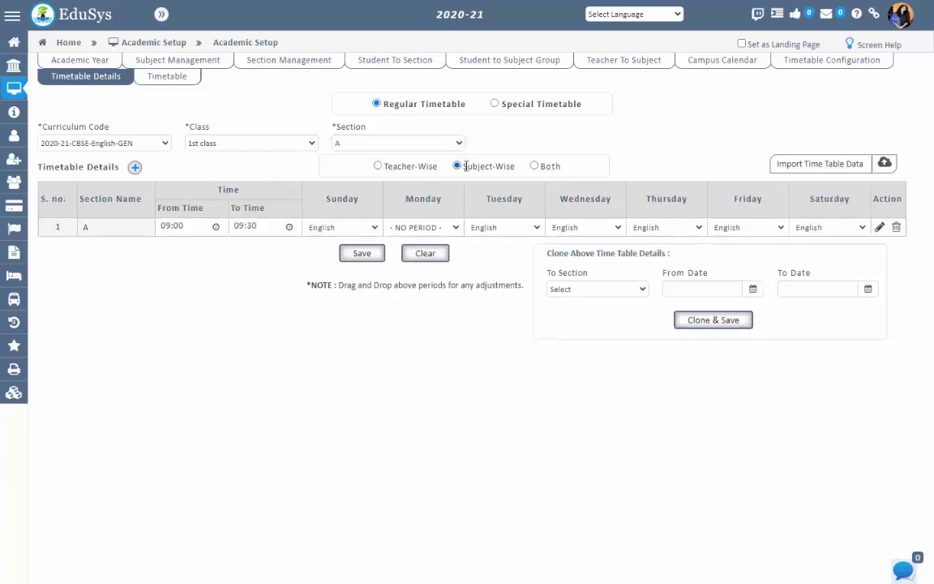
pyautogui.click(534, 167)
pyautogui.click(424, 253)
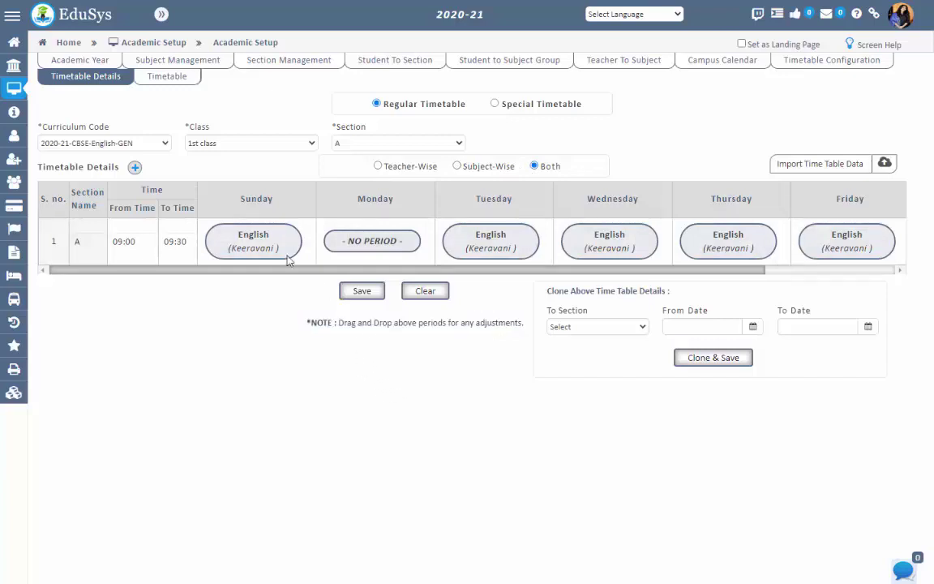
# Open the Timetable view for 1st class, section A, continuing past unsaved changes, and show the Subject Time Table.
pyautogui.click(166, 81)
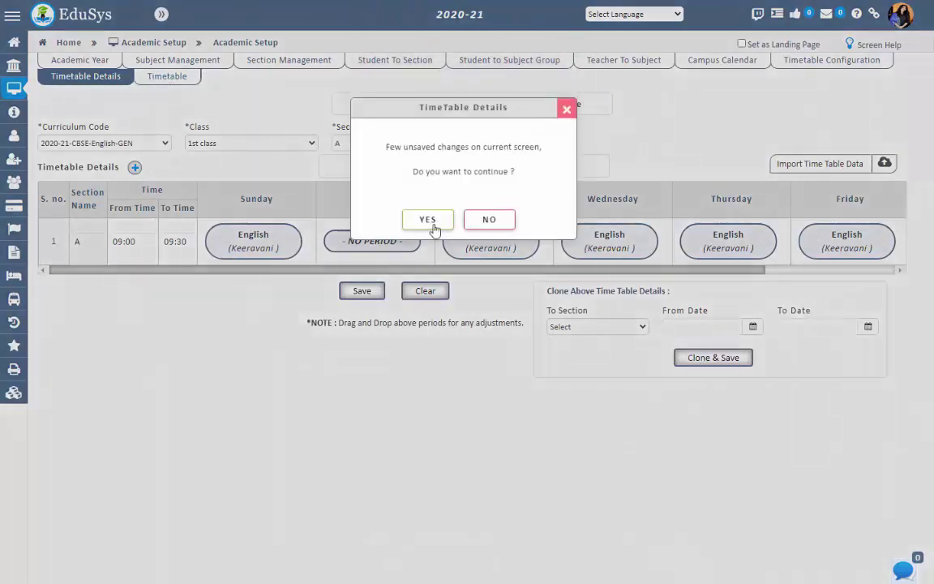
pyautogui.click(428, 220)
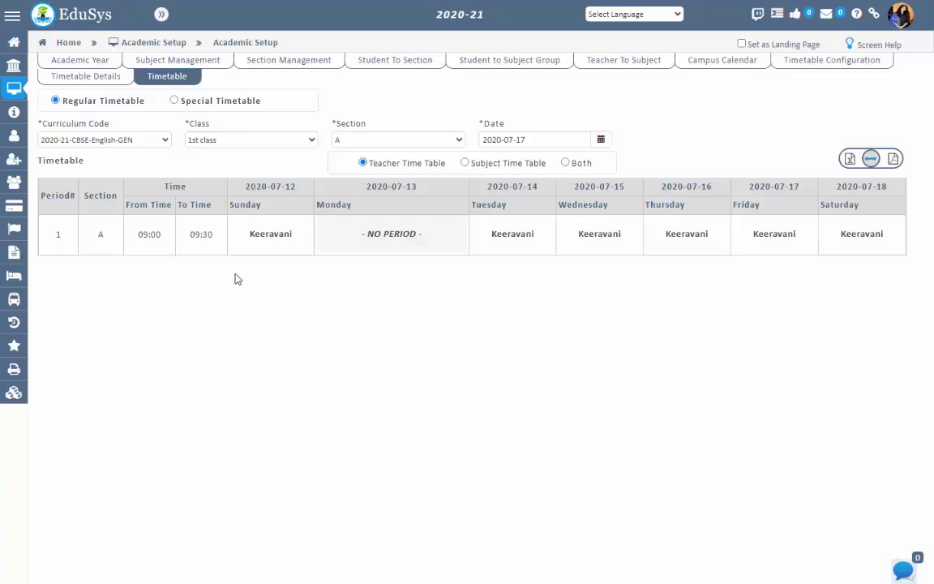
pyautogui.click(464, 162)
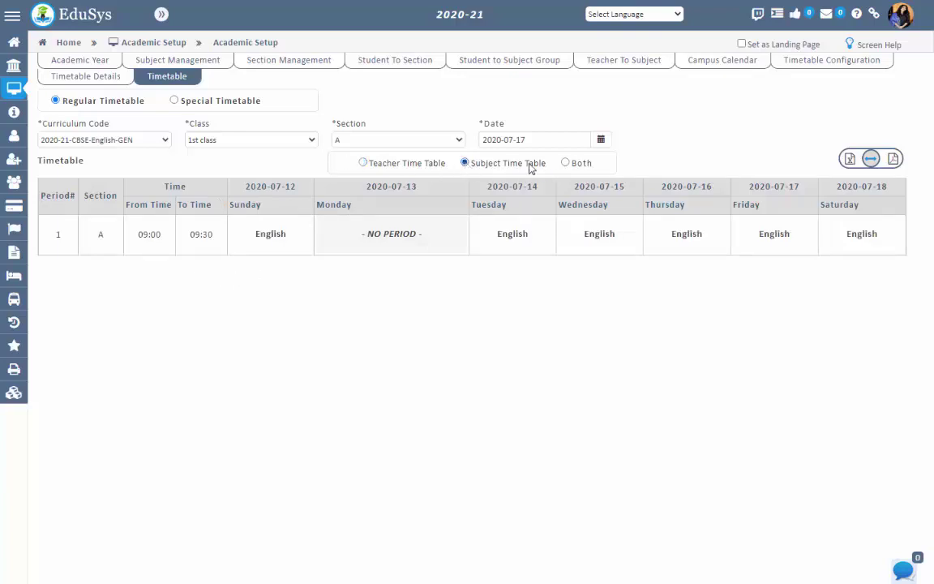
# Show both teachers and subjects in the timetable, check the Special Timetable, and return to the Regular Timetable.
pyautogui.click(565, 162)
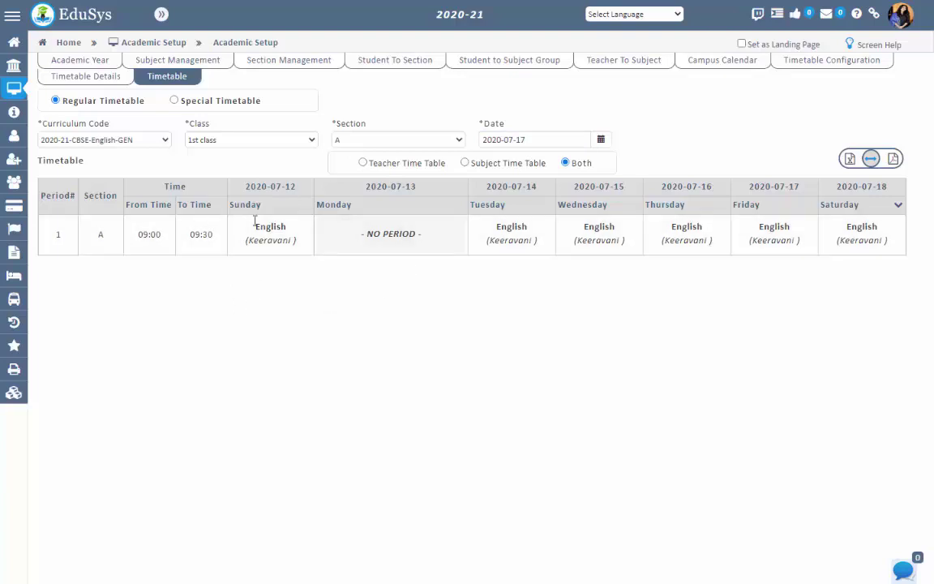
pyautogui.click(174, 100)
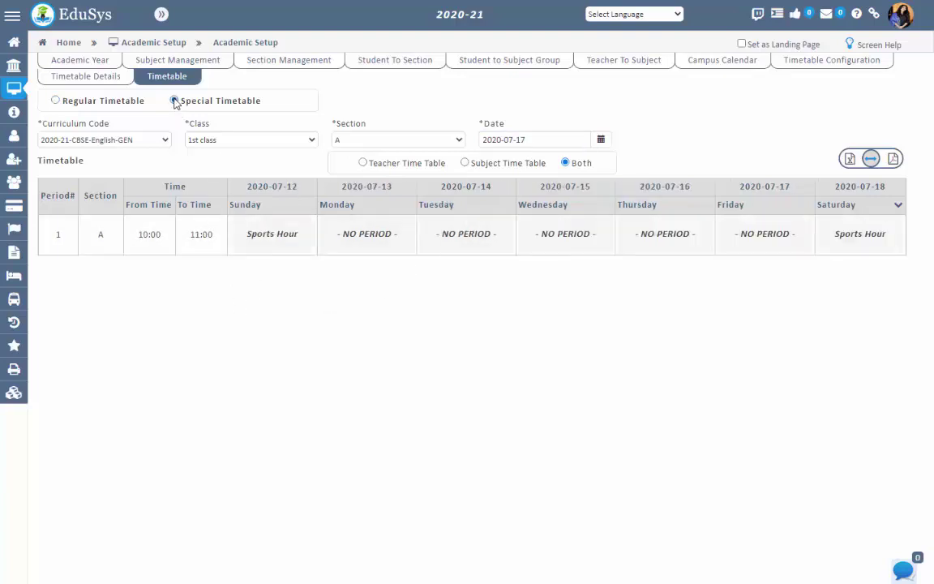
pyautogui.click(97, 101)
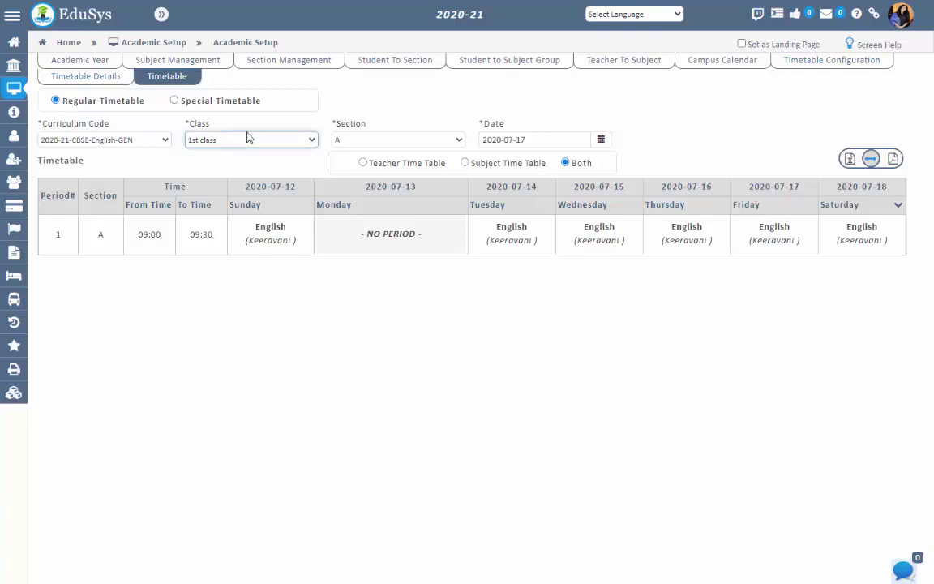
# Open the Teaching Workload under the Teaching Details of Staff Management, continuing past the unsaved changes.
pyautogui.moveTo(15, 156)
pyautogui.moveTo(104, 181)
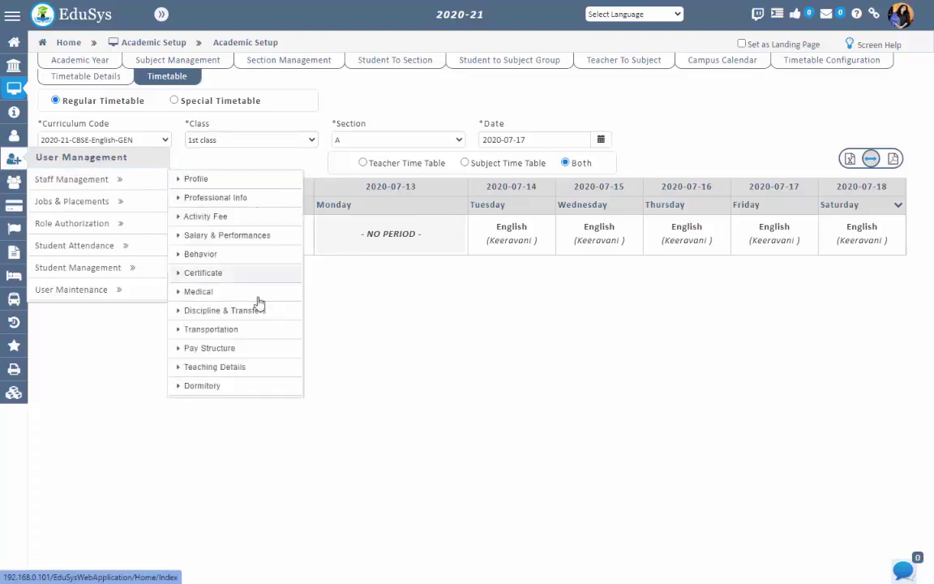
pyautogui.click(252, 367)
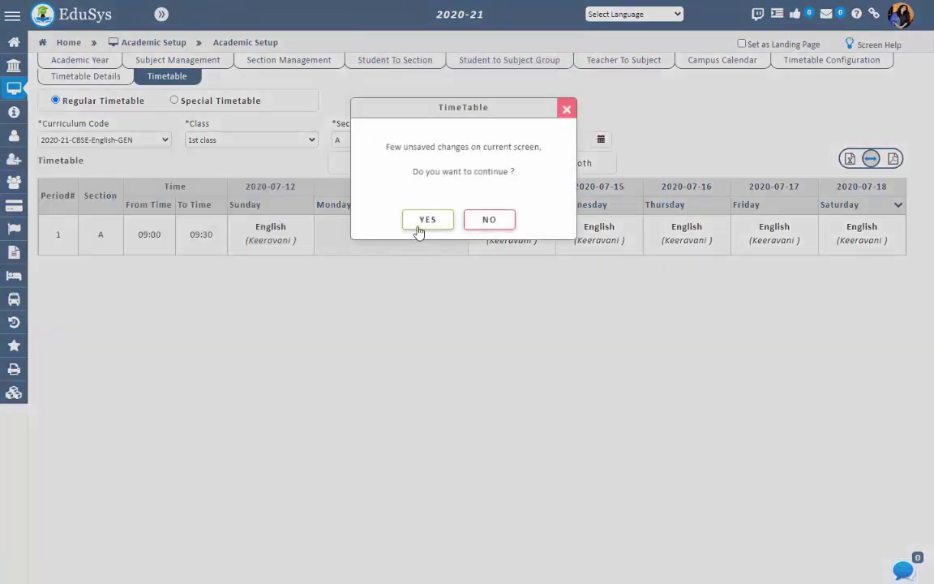
pyautogui.click(424, 212)
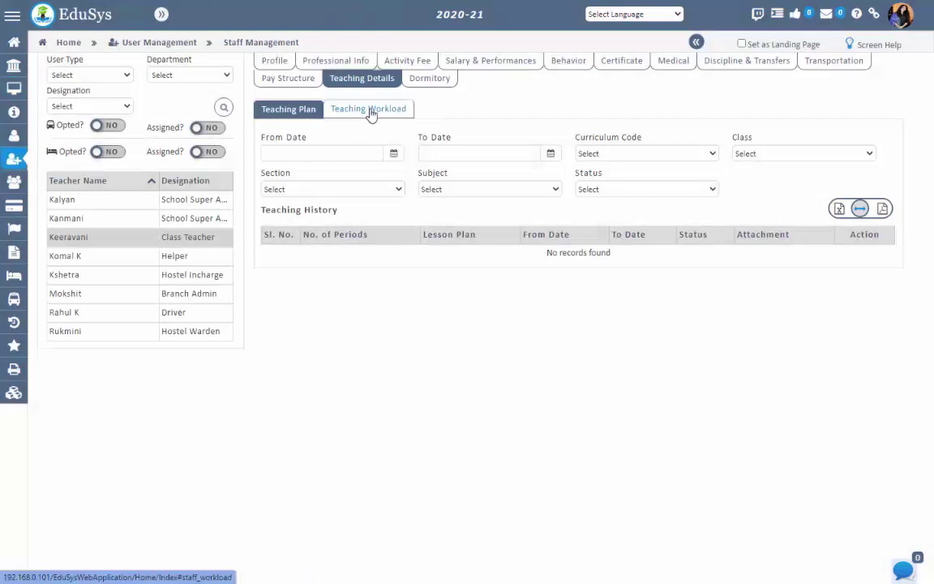
pyautogui.click(371, 113)
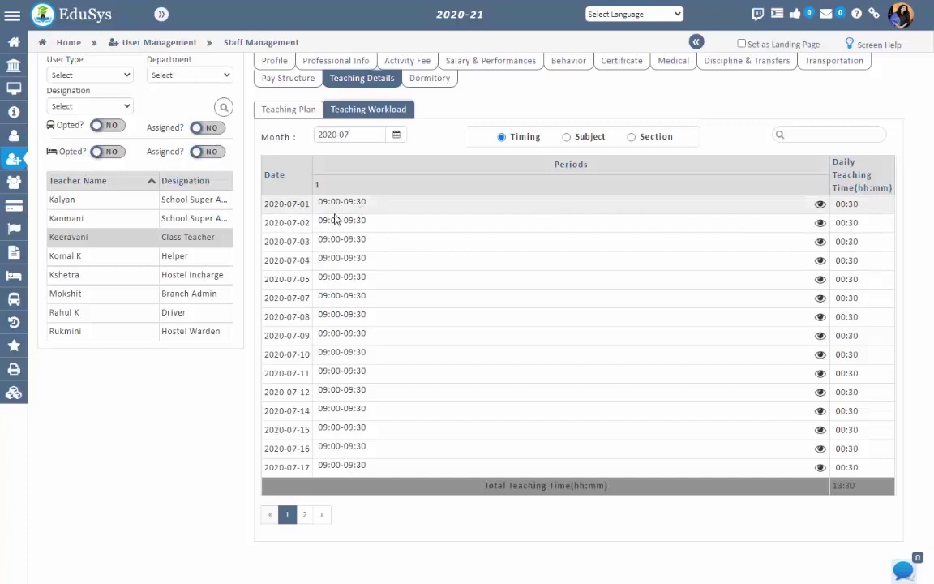
# Show the class teacher's workload by Subject and by Section, and view the teaching details for 2020-07-01.
pyautogui.moveTo(150, 242)
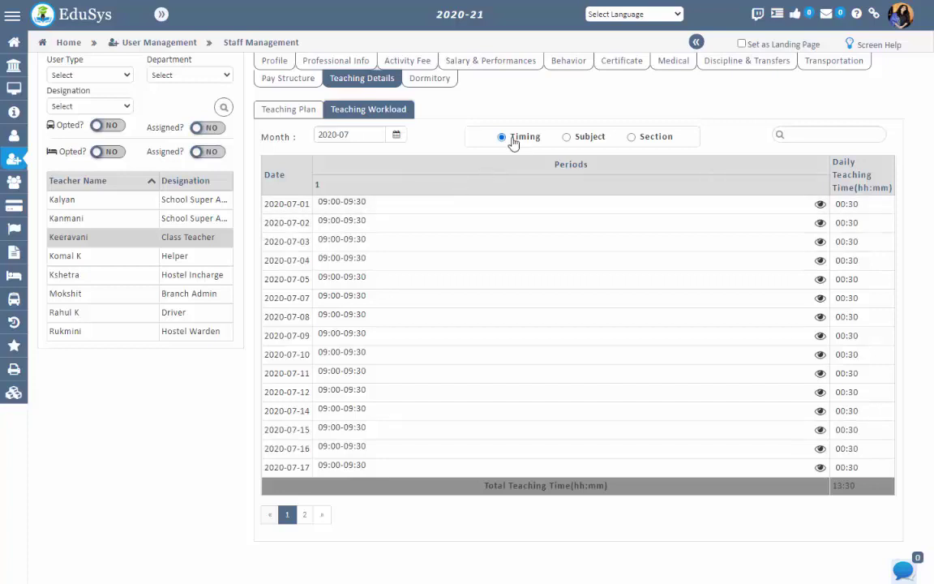
pyautogui.click(565, 140)
pyautogui.click(630, 139)
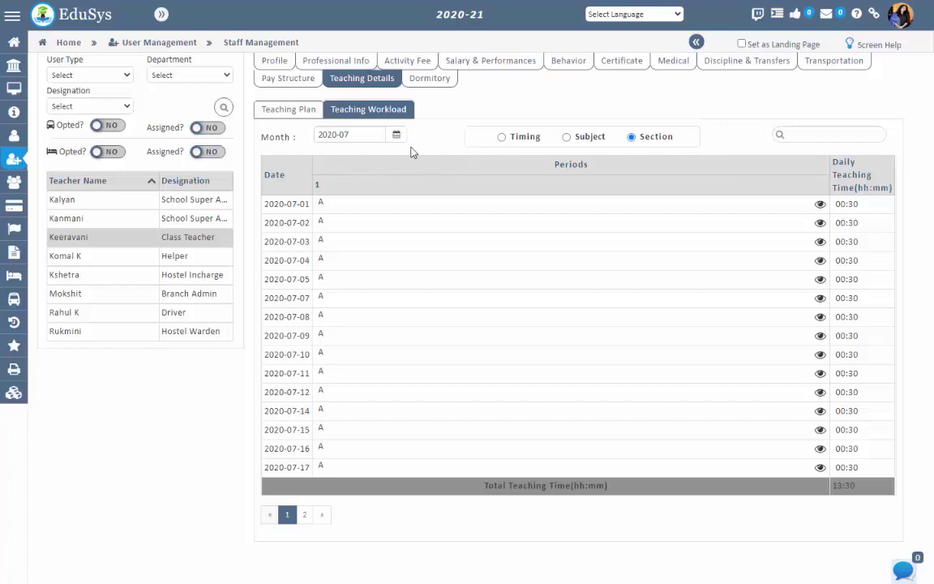
pyautogui.click(820, 205)
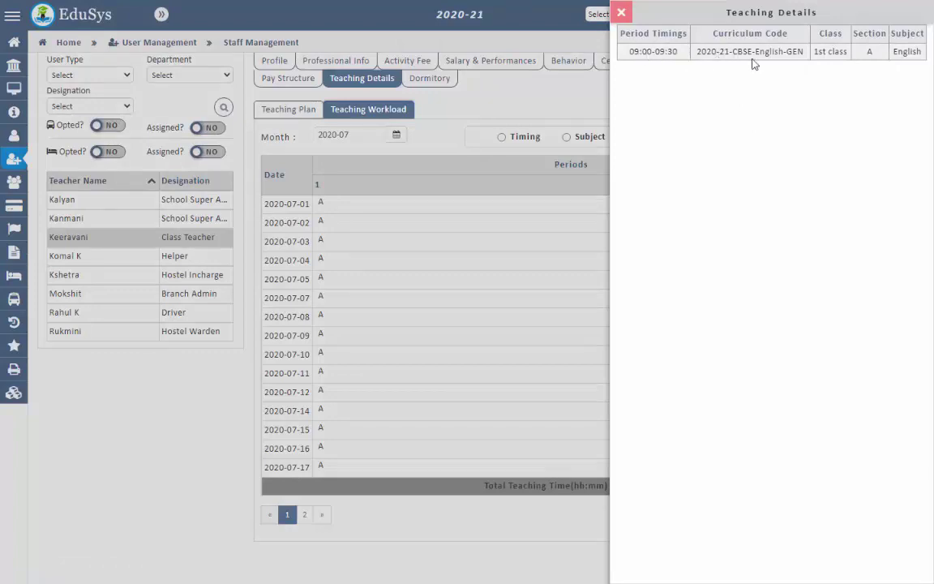
pyautogui.press('Escape')
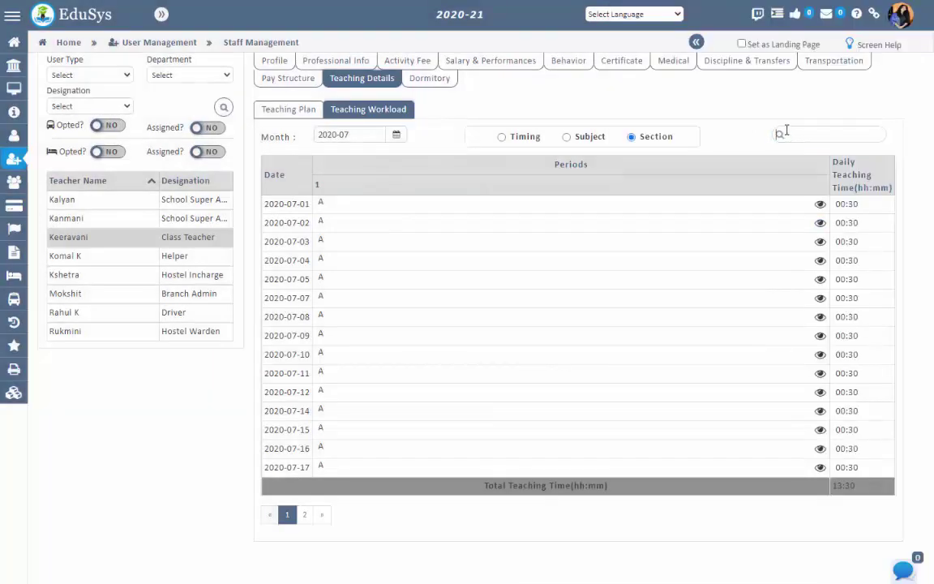
pyautogui.click(786, 134)
pyautogui.write('k')
pyautogui.press('BackSpace')
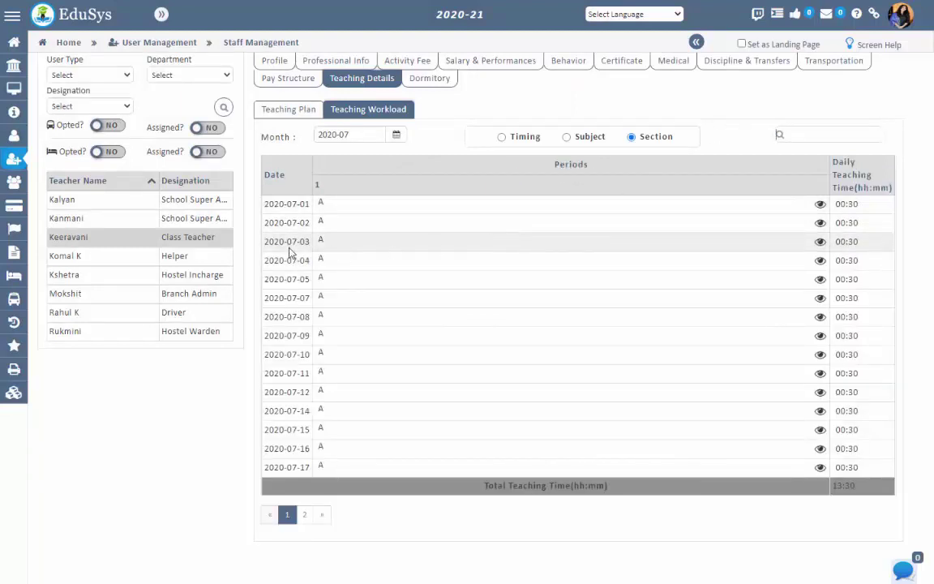
# Open the Class Timetable in the Scholastics section of the Staff Module.
pyautogui.moveTo(195, 236)
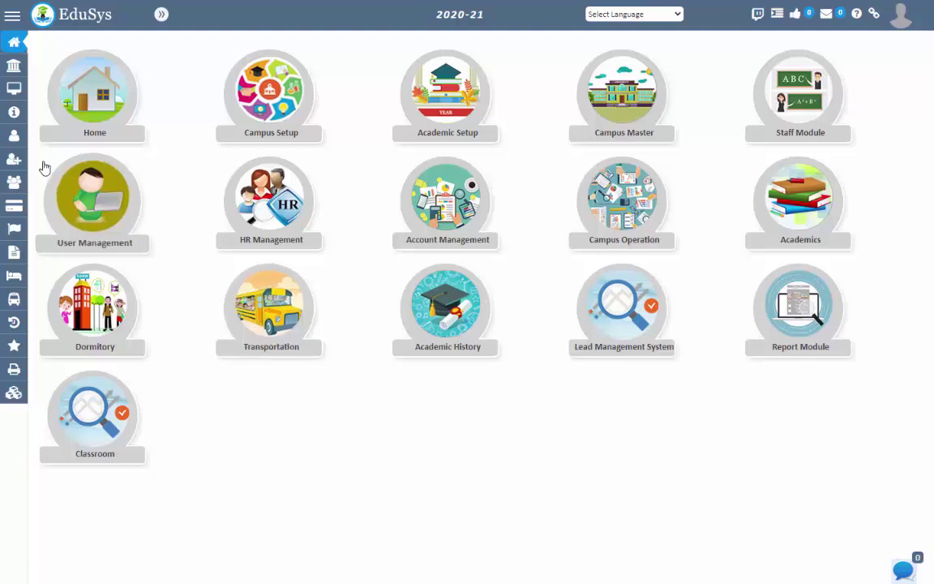
pyautogui.moveTo(120, 144)
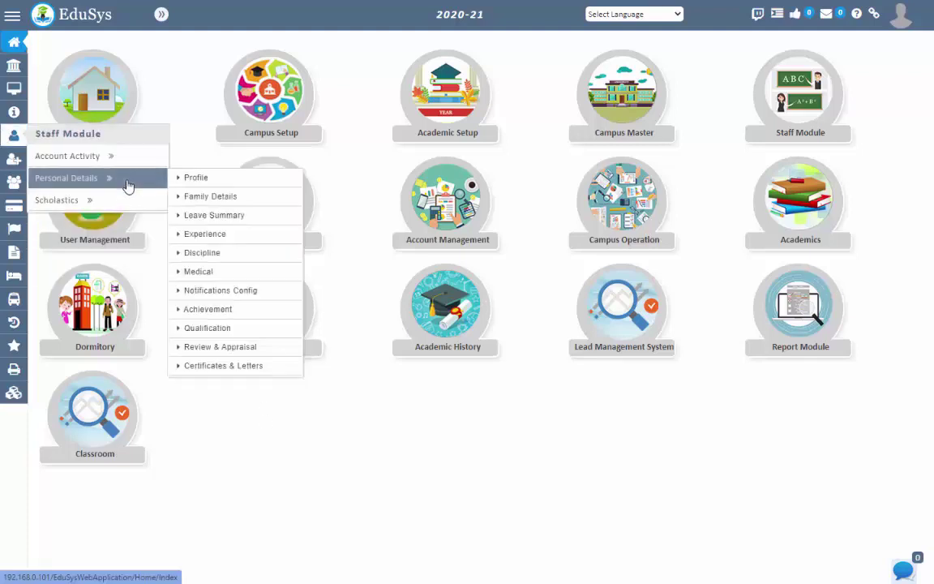
pyautogui.moveTo(125, 202)
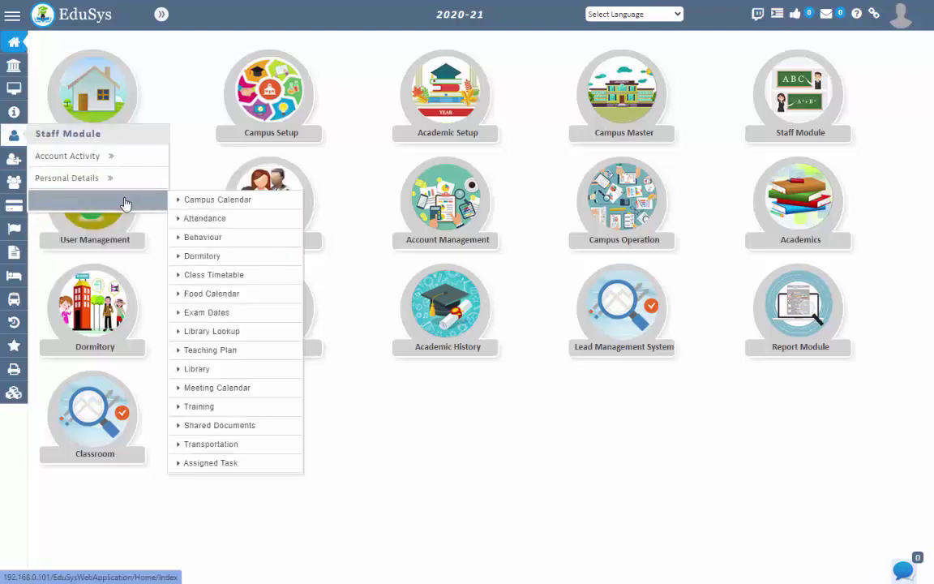
pyautogui.click(248, 279)
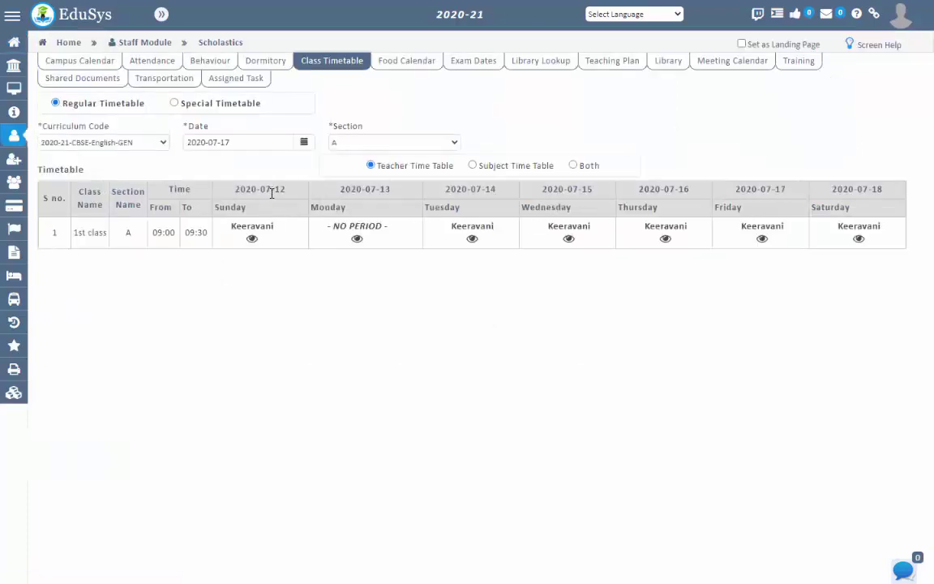
# Check the staff Special Timetable, return to the Regular Timetable, and look over the date and section choices without changing them.
pyautogui.click(176, 104)
pyautogui.click(93, 104)
pyautogui.click(209, 142)
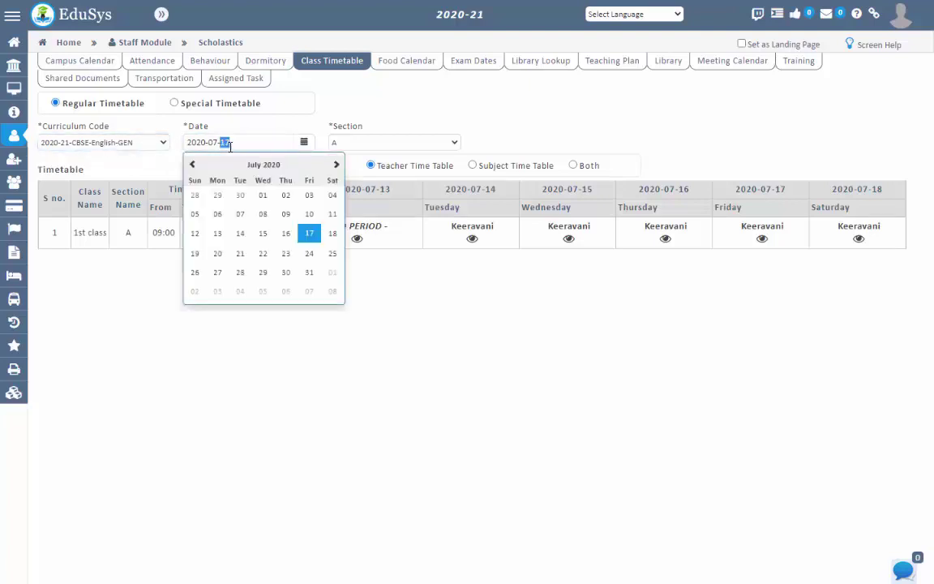
pyautogui.click(334, 145)
pyautogui.click(463, 106)
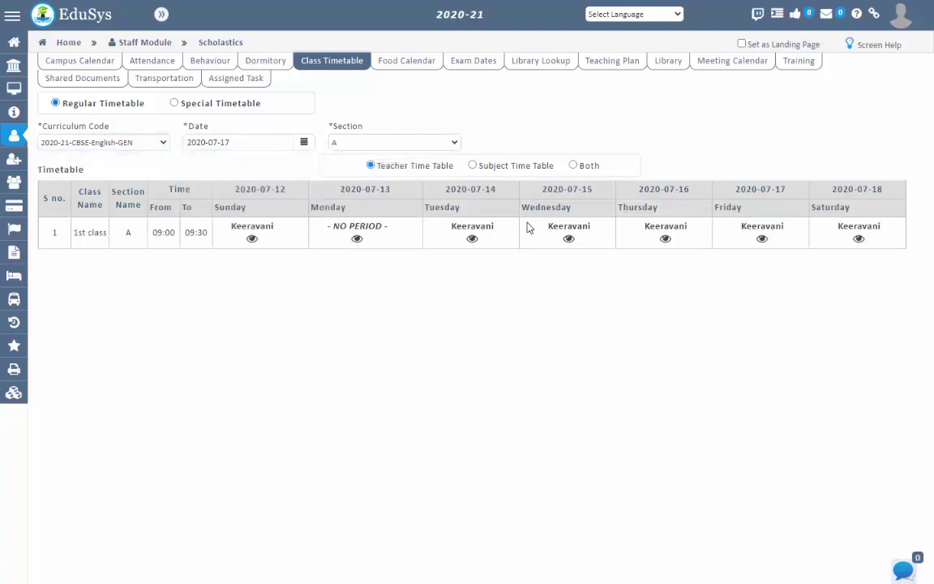
# View the staff class timetable as Subject Time Table and Both, and look at the teaching plan for Tuesday, 2020-07-14.
pyautogui.click(473, 166)
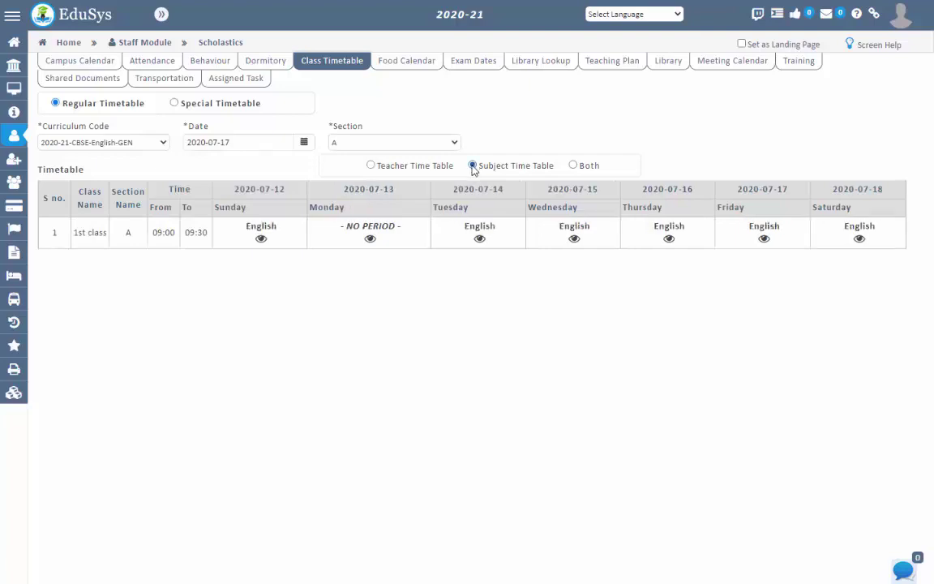
pyautogui.click(573, 167)
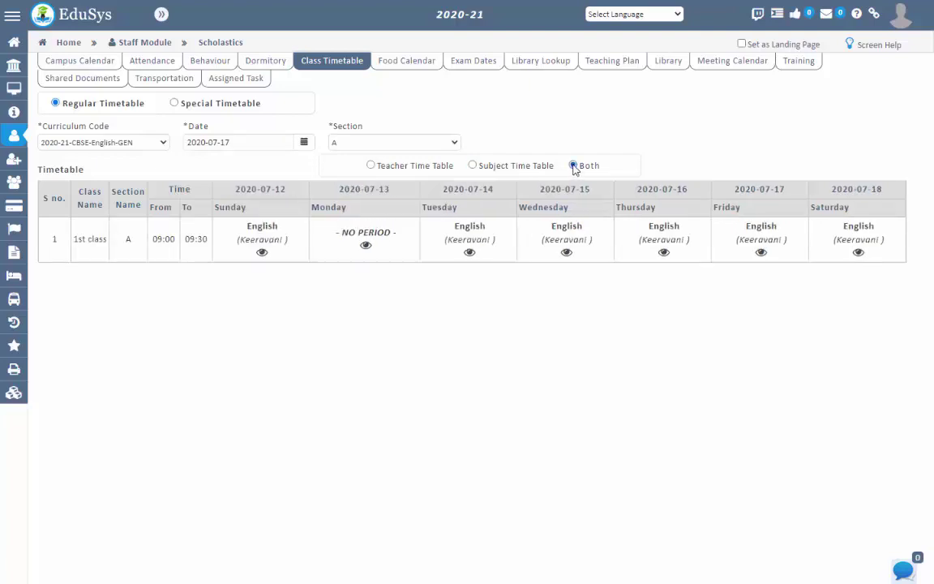
pyautogui.moveTo(457, 224); pyautogui.dragTo(508, 250)
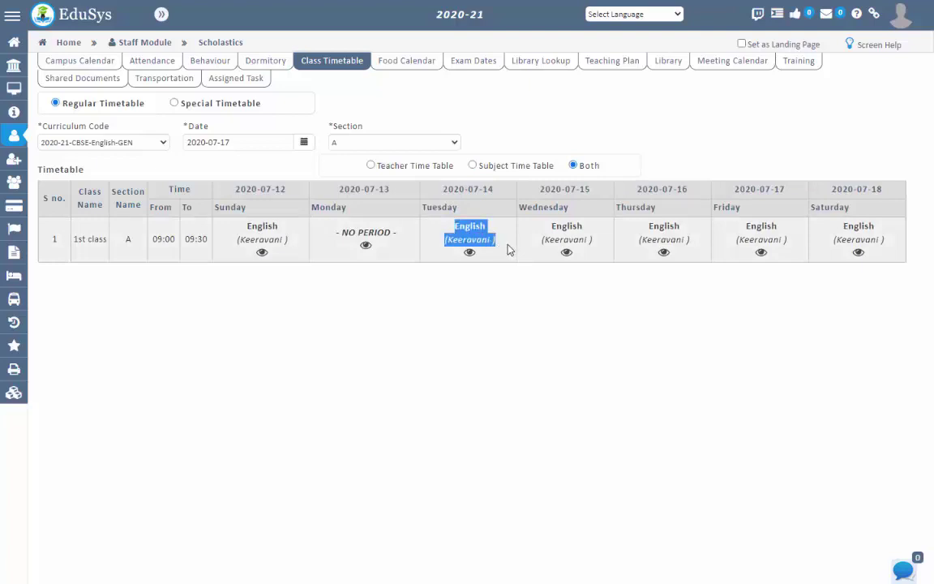
pyautogui.click(420, 351)
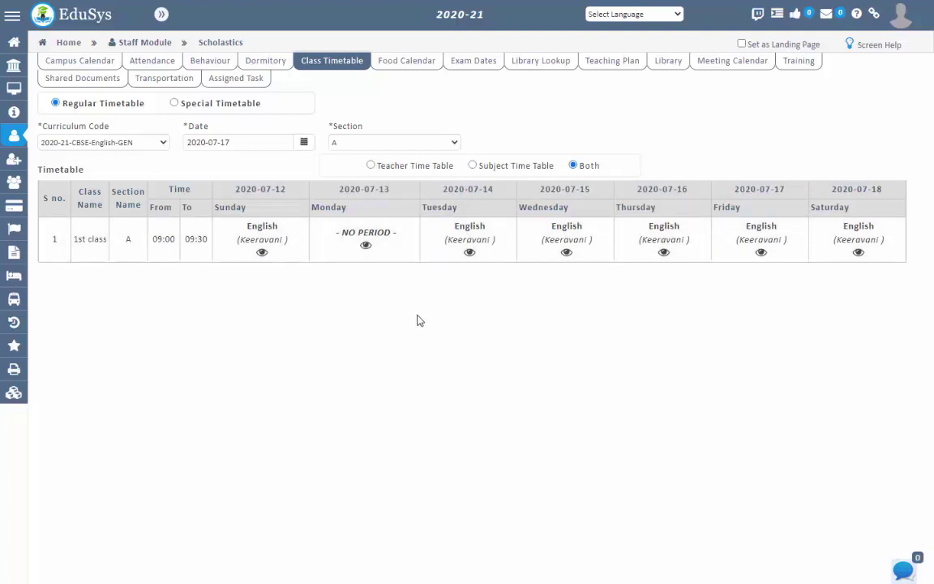
pyautogui.click(470, 256)
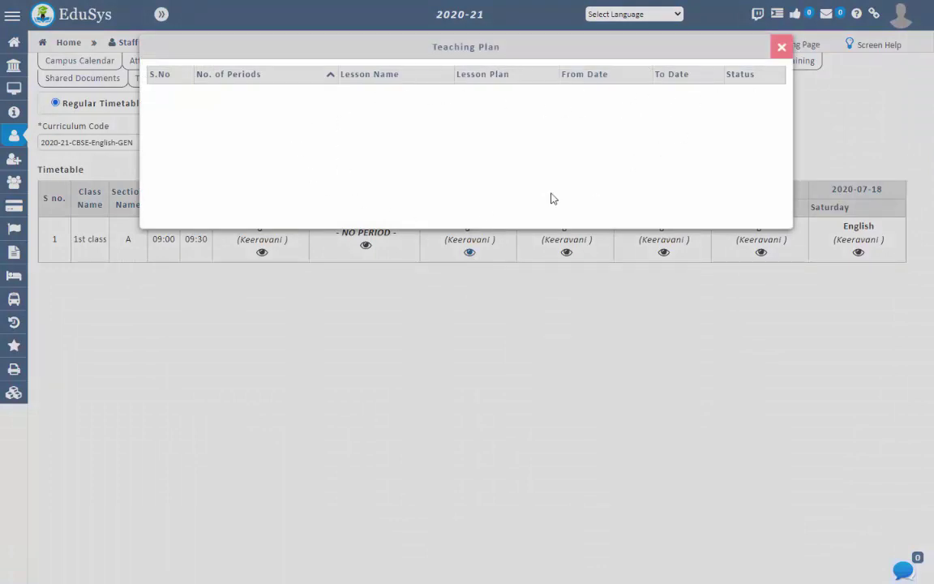
pyautogui.click(780, 47)
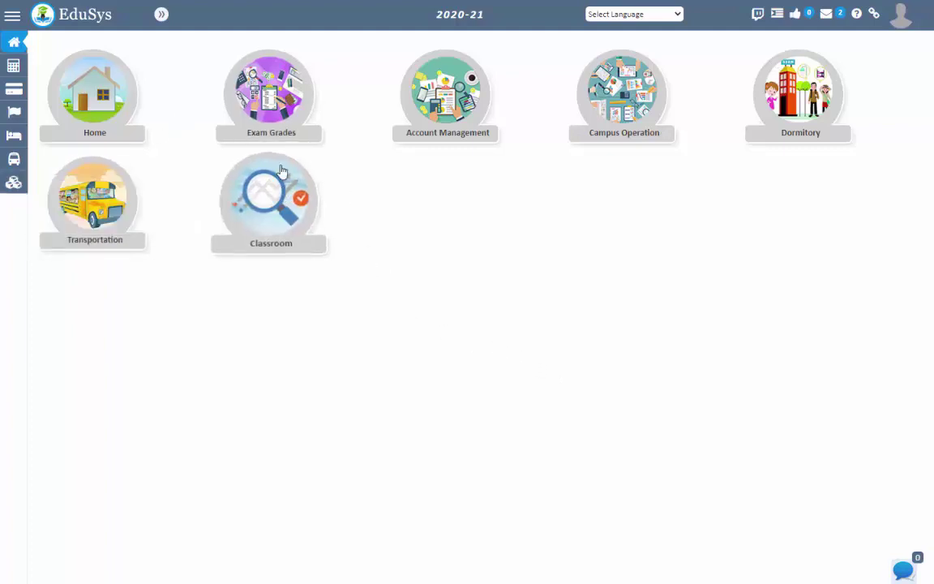
# Open the Timetable of My Class in the Classroom module.
pyautogui.click(272, 203)
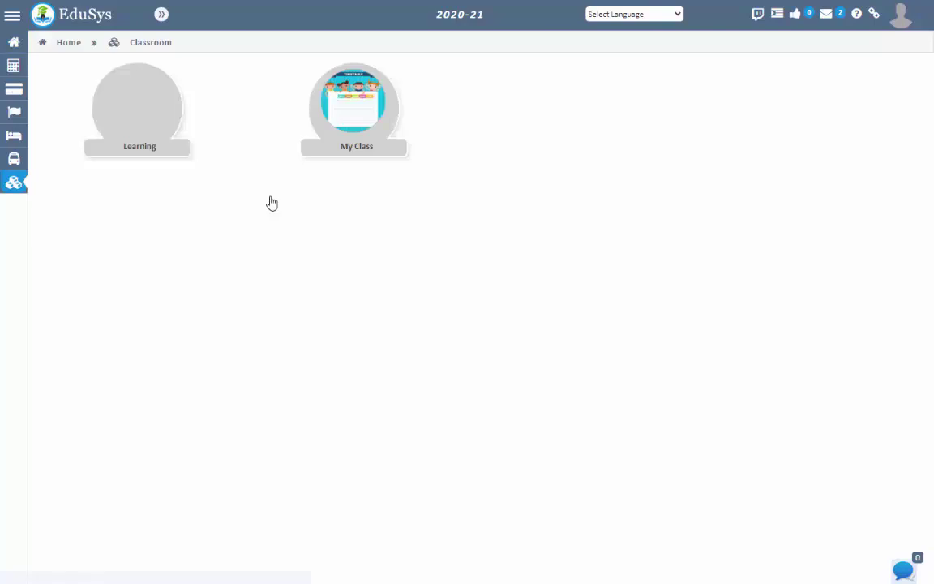
pyautogui.click(361, 111)
pyautogui.click(187, 65)
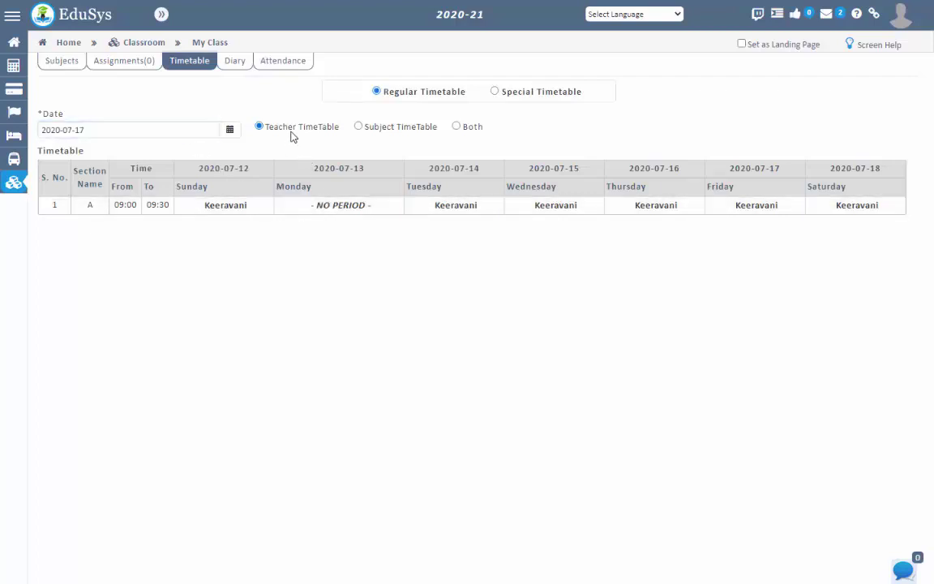
# View the My Class timetable as Subject TimeTable and Both, then check the Special Timetable and return to the Regular Timetable.
pyautogui.click(359, 126)
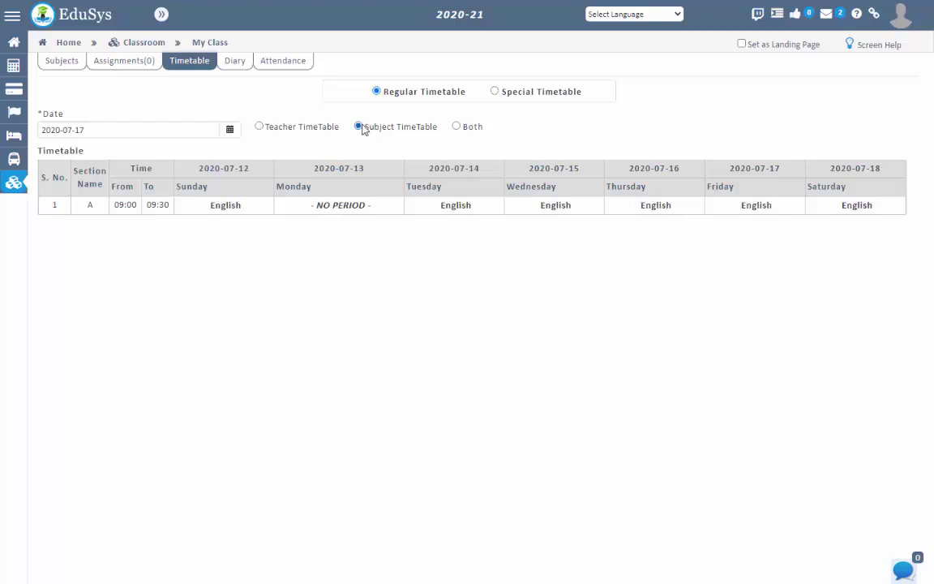
pyautogui.click(457, 127)
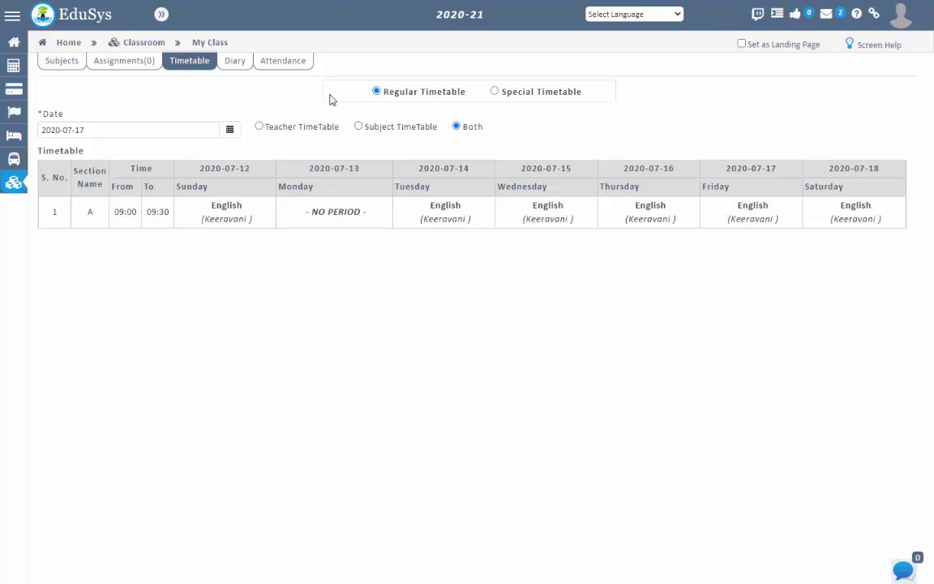
pyautogui.click(494, 92)
pyautogui.press('Left')
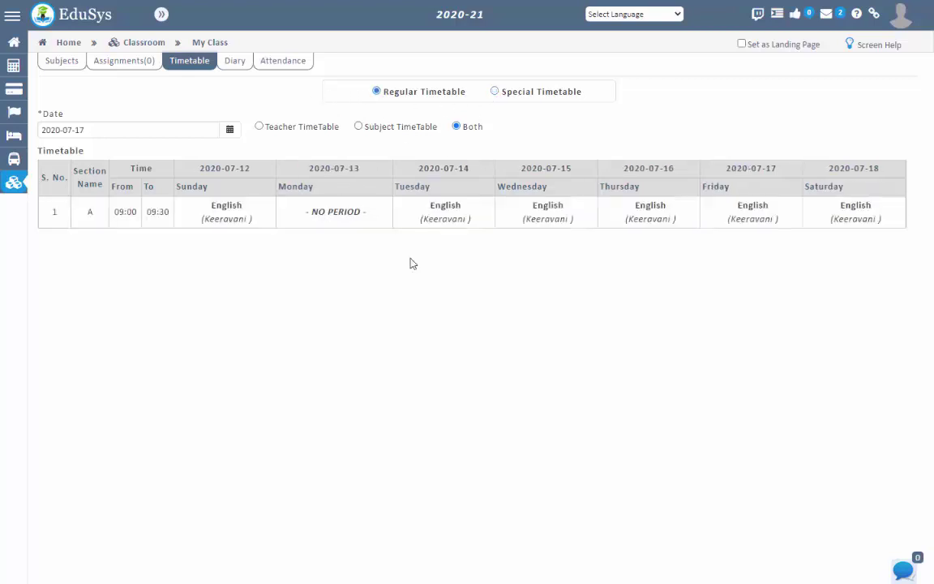